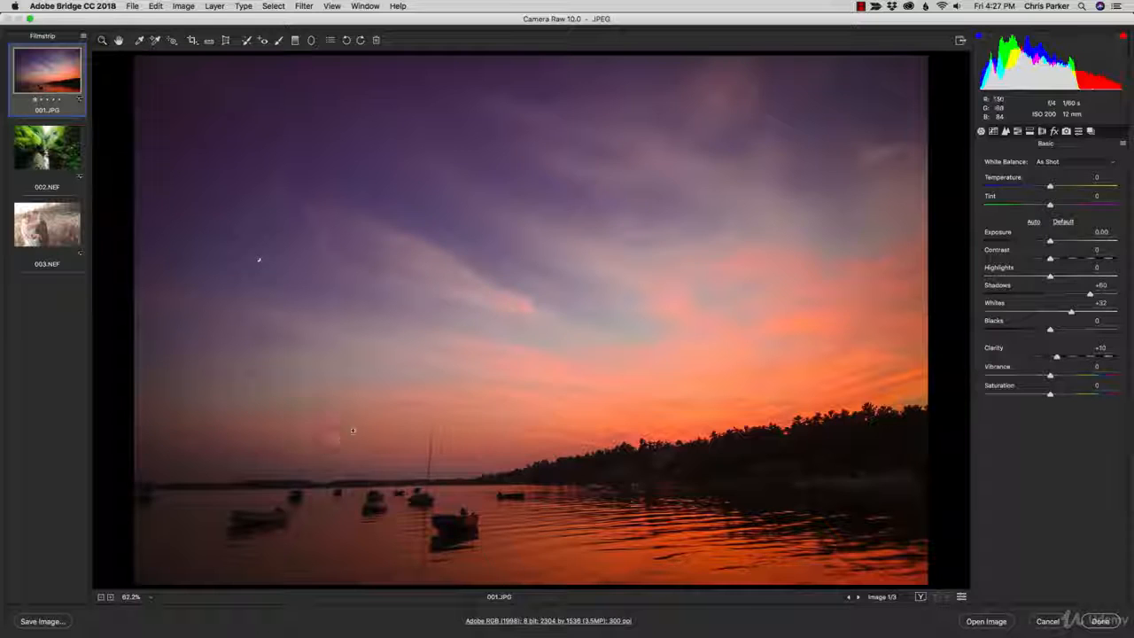
# Step: Set the Spot Removal tool to Clone and patch the dust spot low in the sky above the moored boats
pyautogui.click(341, 432)
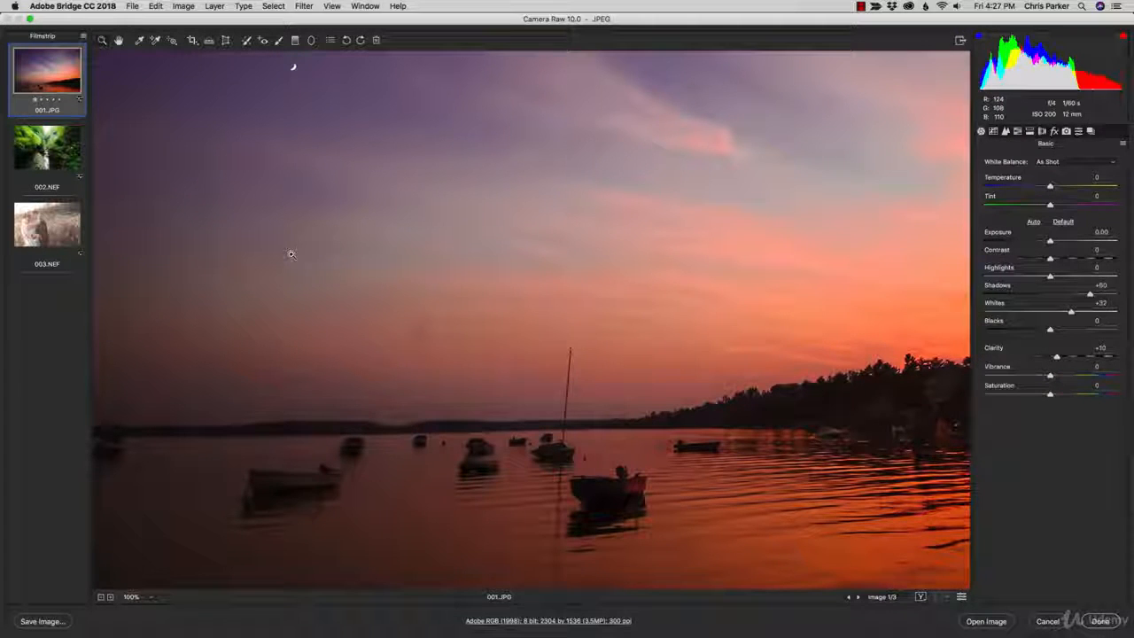
pyautogui.click(100, 596)
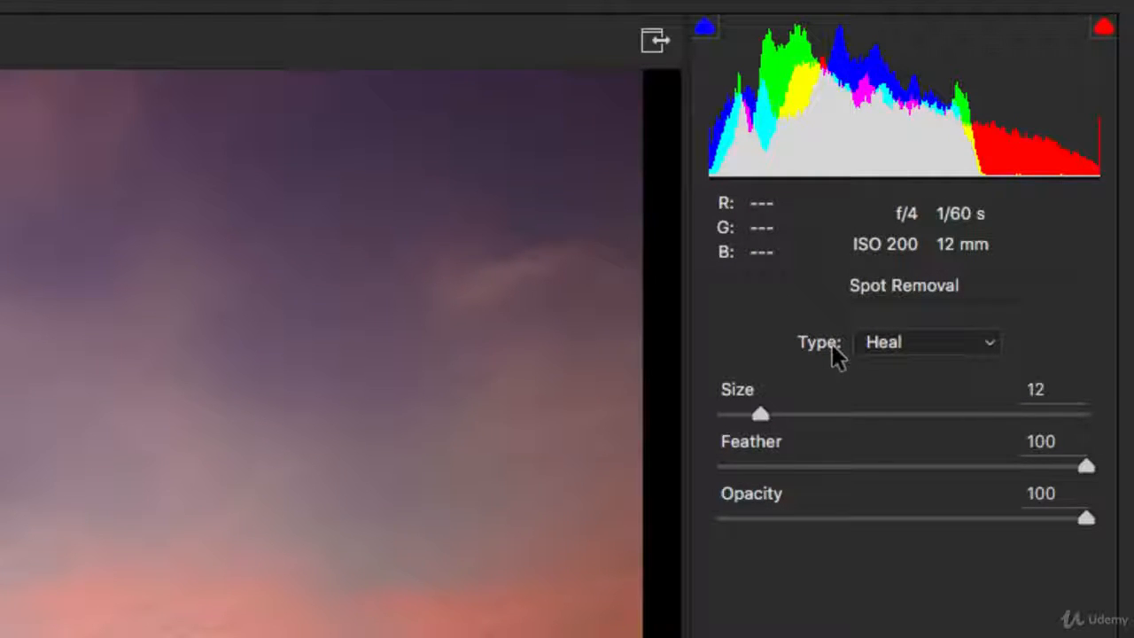
pyautogui.click(926, 344)
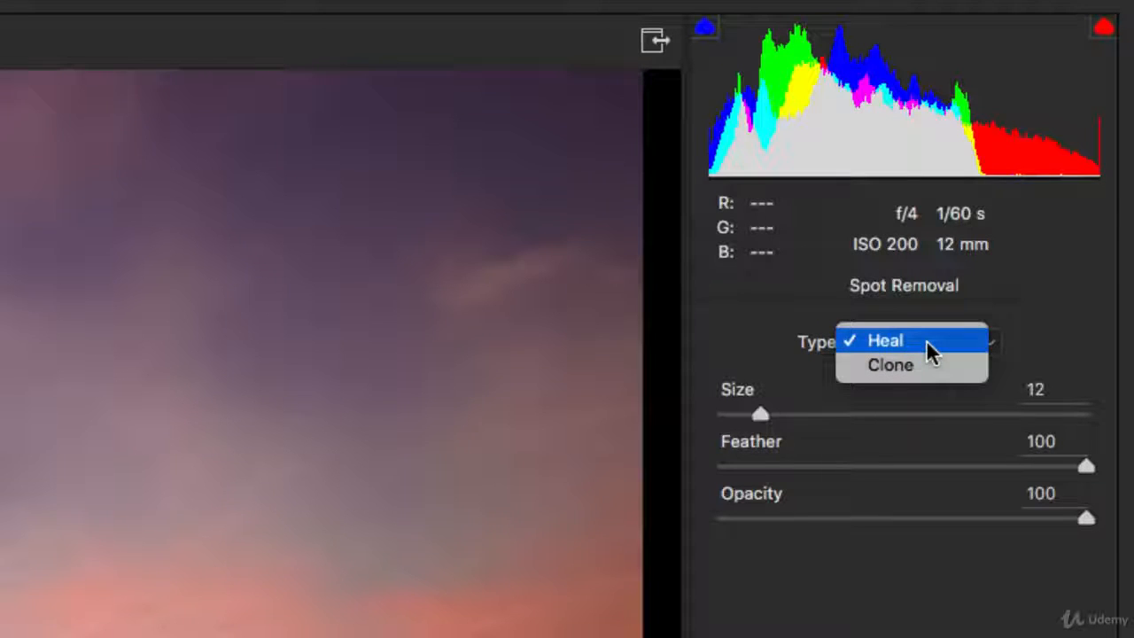
pyautogui.click(926, 372)
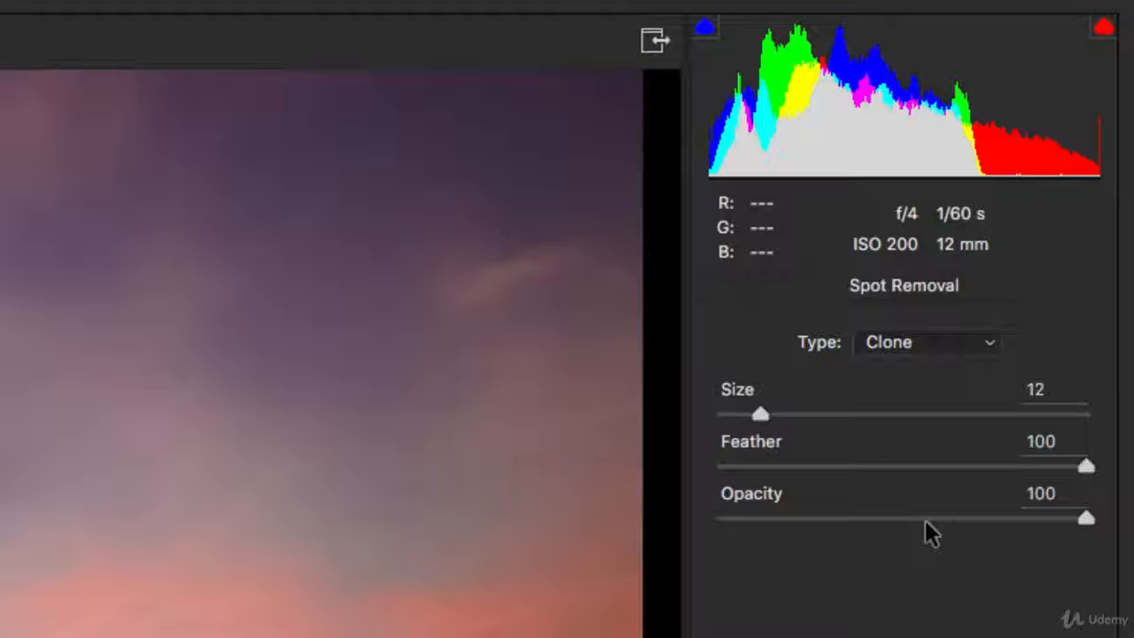
pyautogui.click(903, 353)
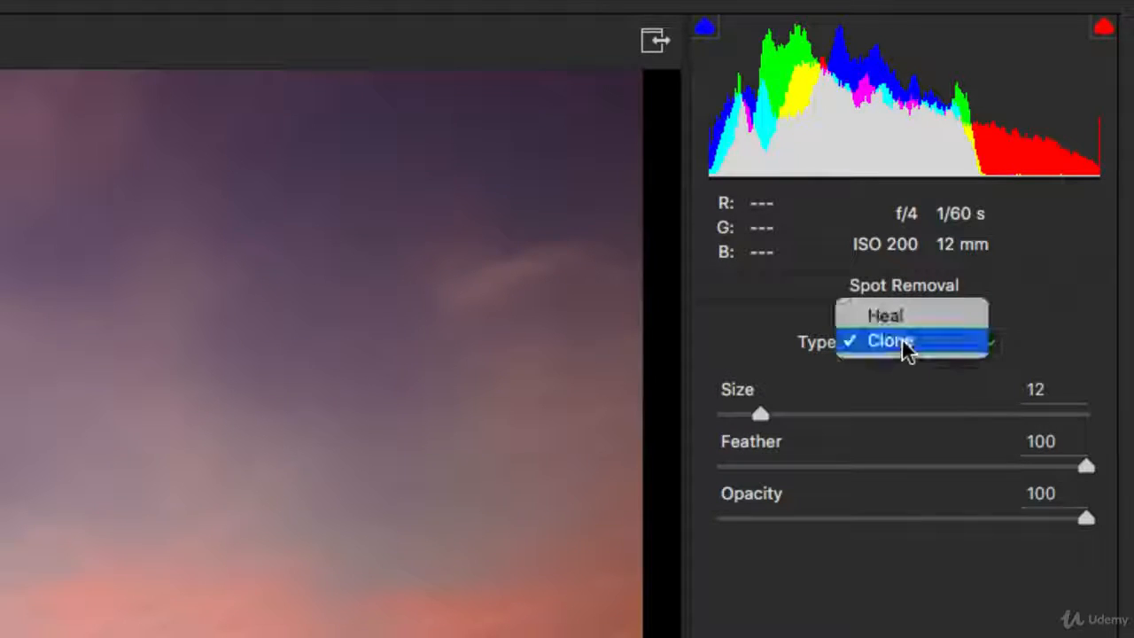
pyautogui.click(908, 316)
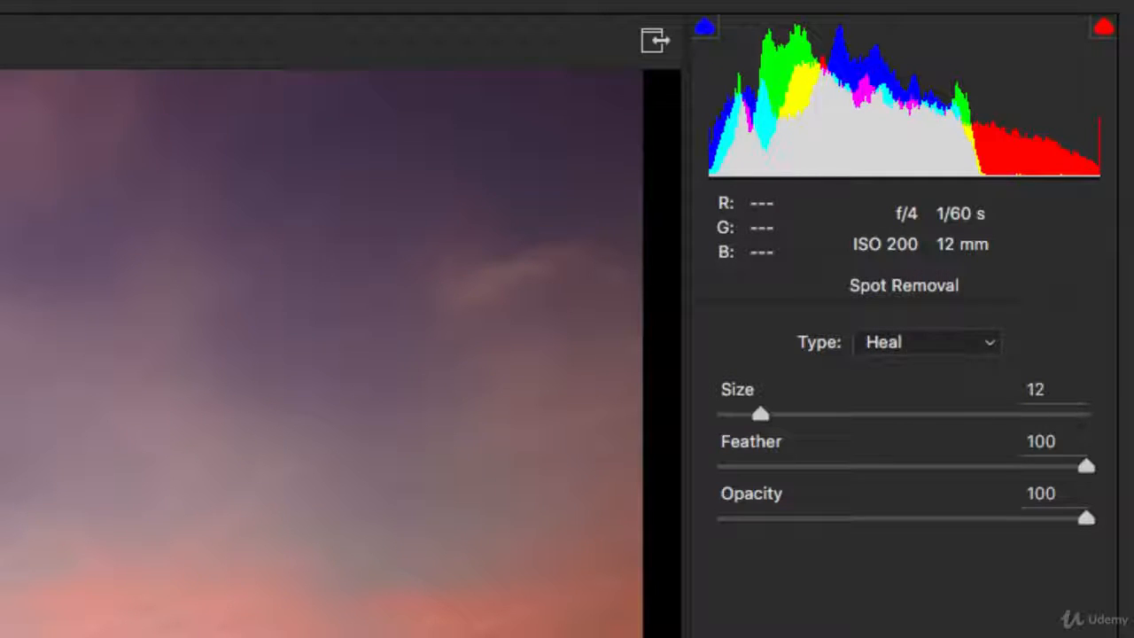
pyautogui.click(886, 342)
pyautogui.click(895, 365)
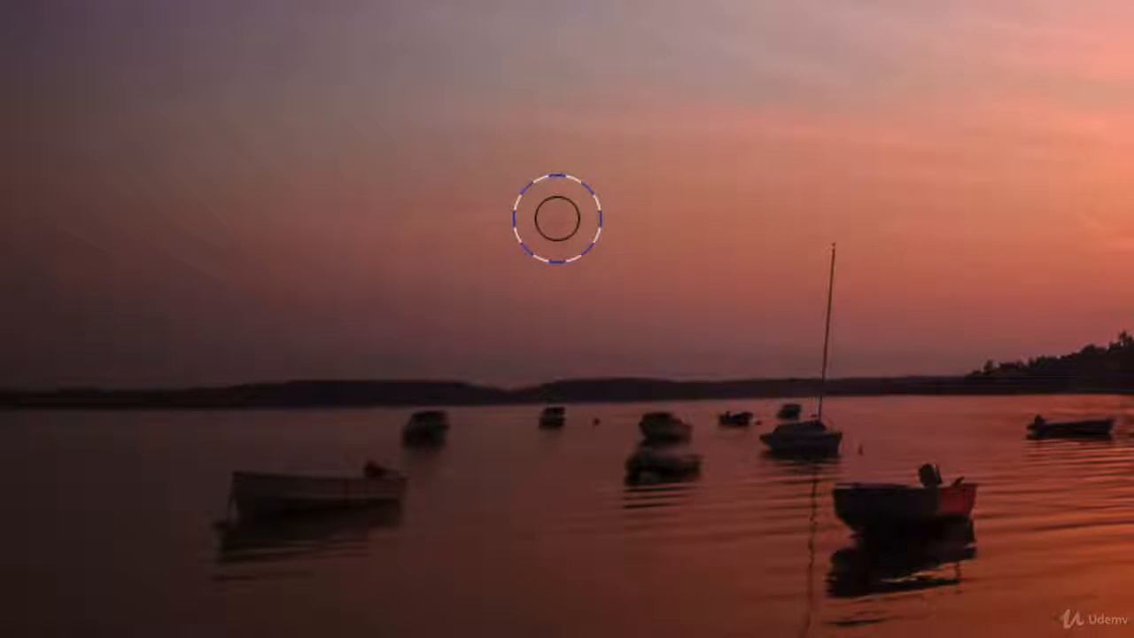
pyautogui.click(556, 217)
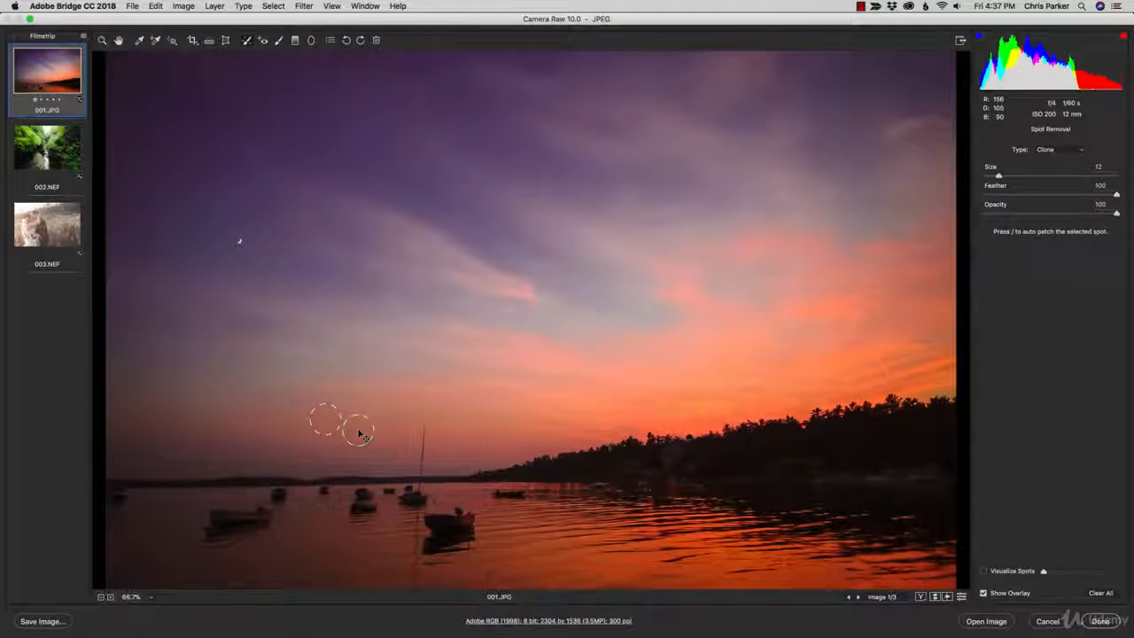
# Step: Move the clone source onto the pink cloud tip, set the feather to 0 and hide the overlay
pyautogui.moveTo(358, 432)
pyautogui.mouseDown()
pyautogui.moveTo(385, 425)
pyautogui.moveTo(418, 353)
pyautogui.moveTo(532, 296)
pyautogui.mouseUp()
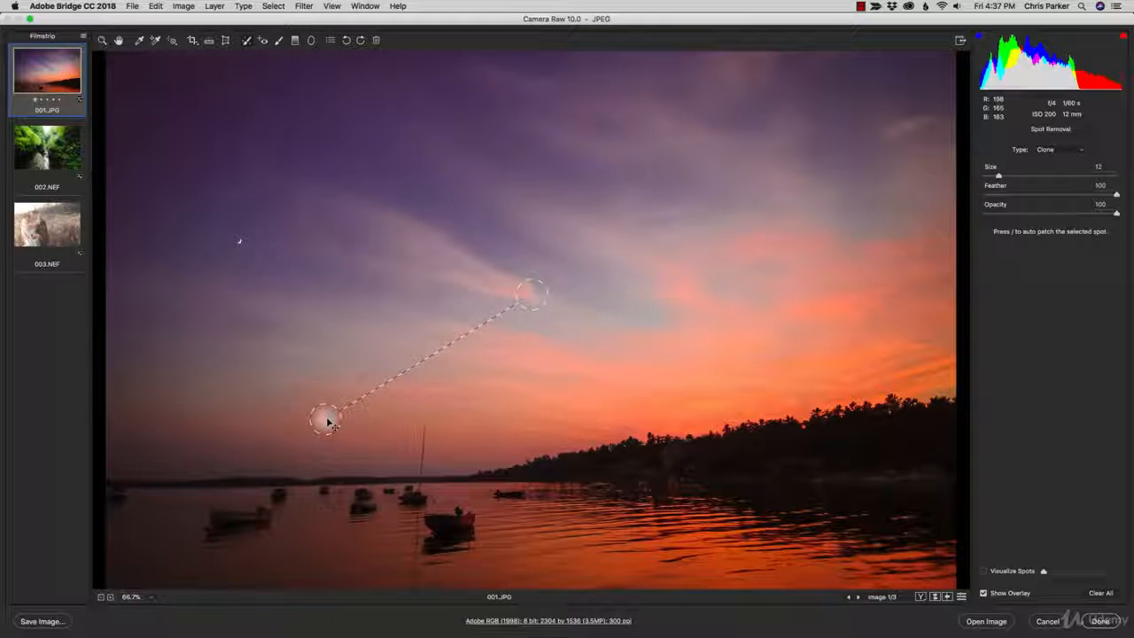
pyautogui.click(1036, 195)
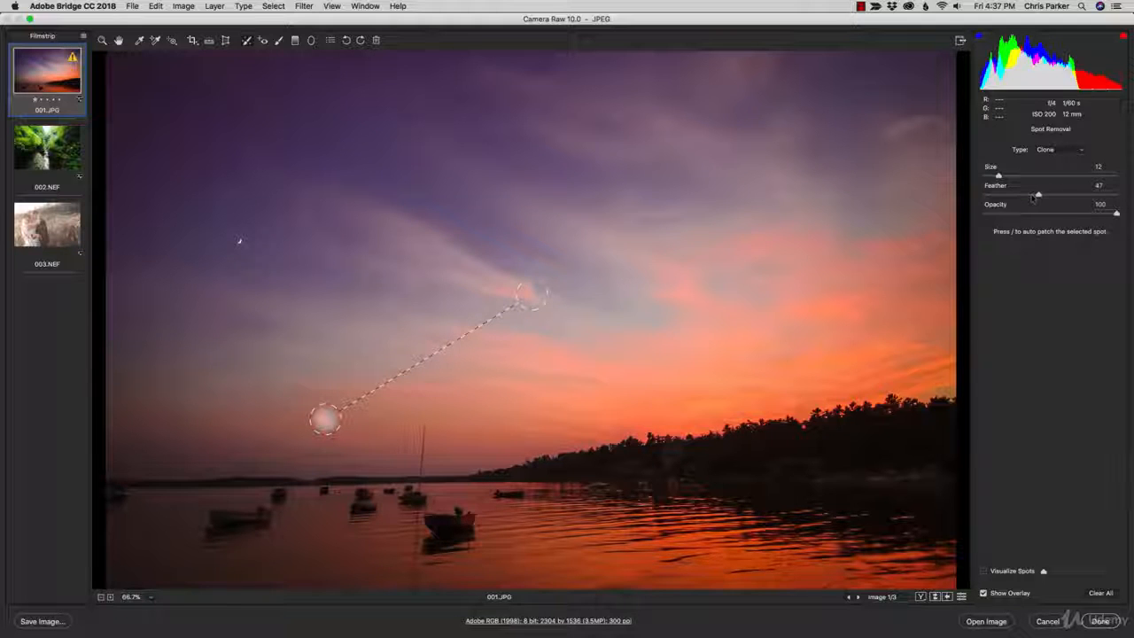
pyautogui.moveTo(1033, 198); pyautogui.dragTo(980, 197)
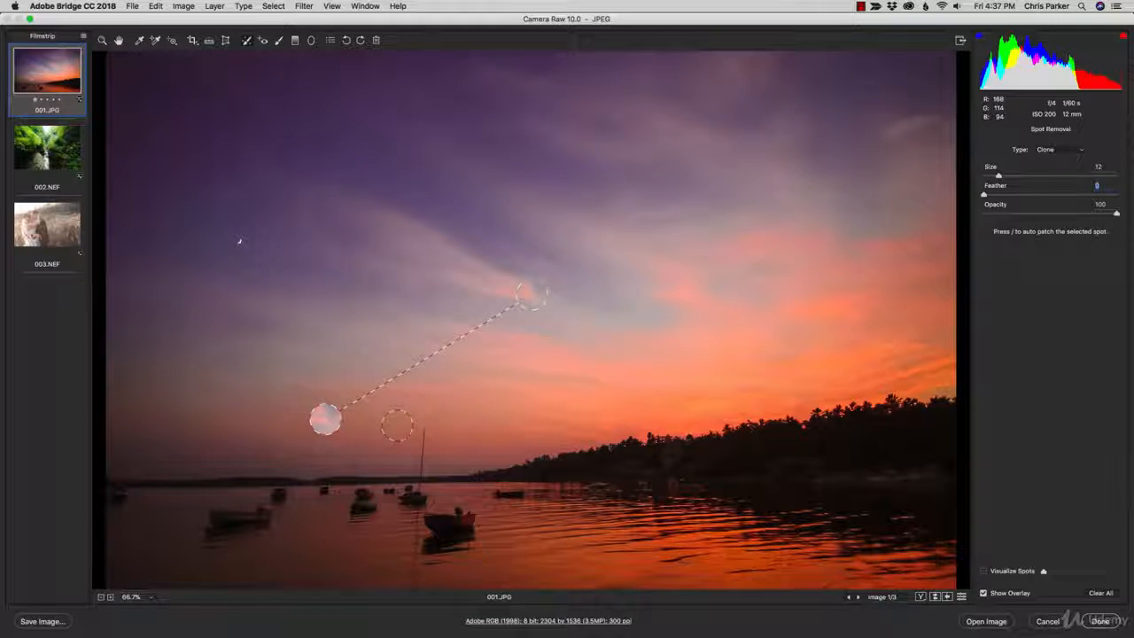
pyautogui.press('v')
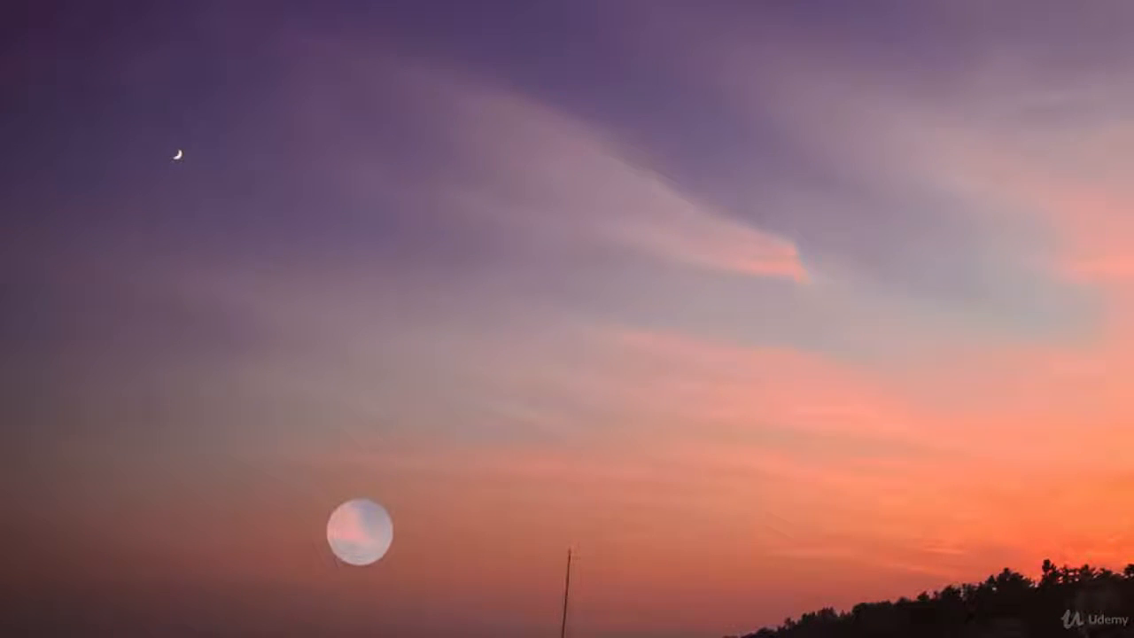
# Step: Move the clone source to clean sky right beside the patched spot and inspect the blend up close without the overlay
pyautogui.moveTo(361, 531); pyautogui.dragTo(413, 544)
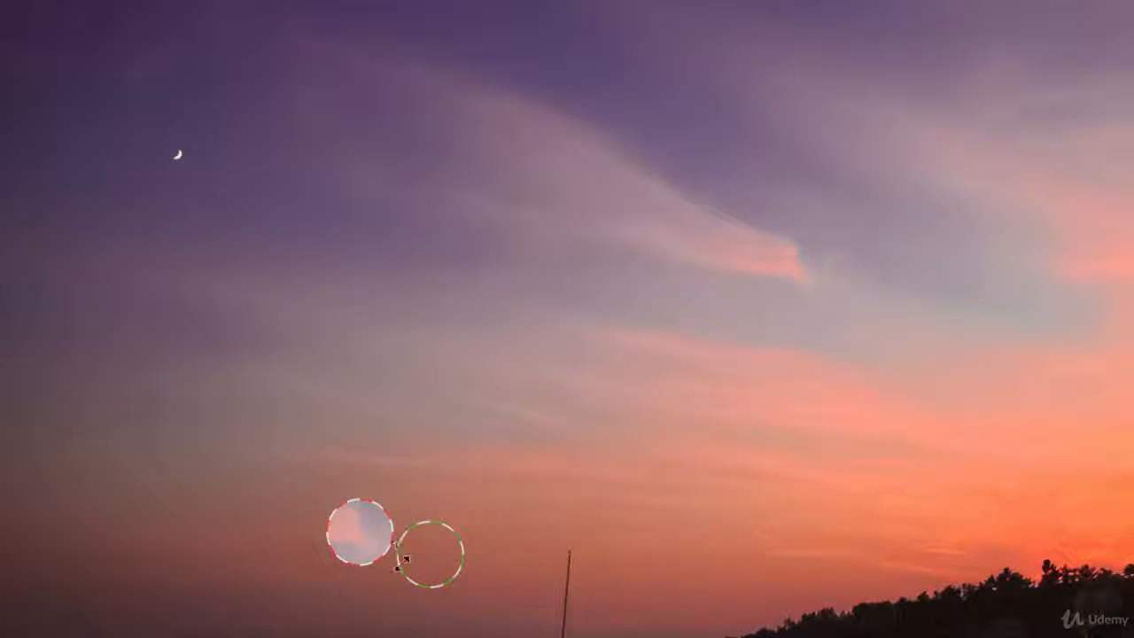
pyautogui.press('v')
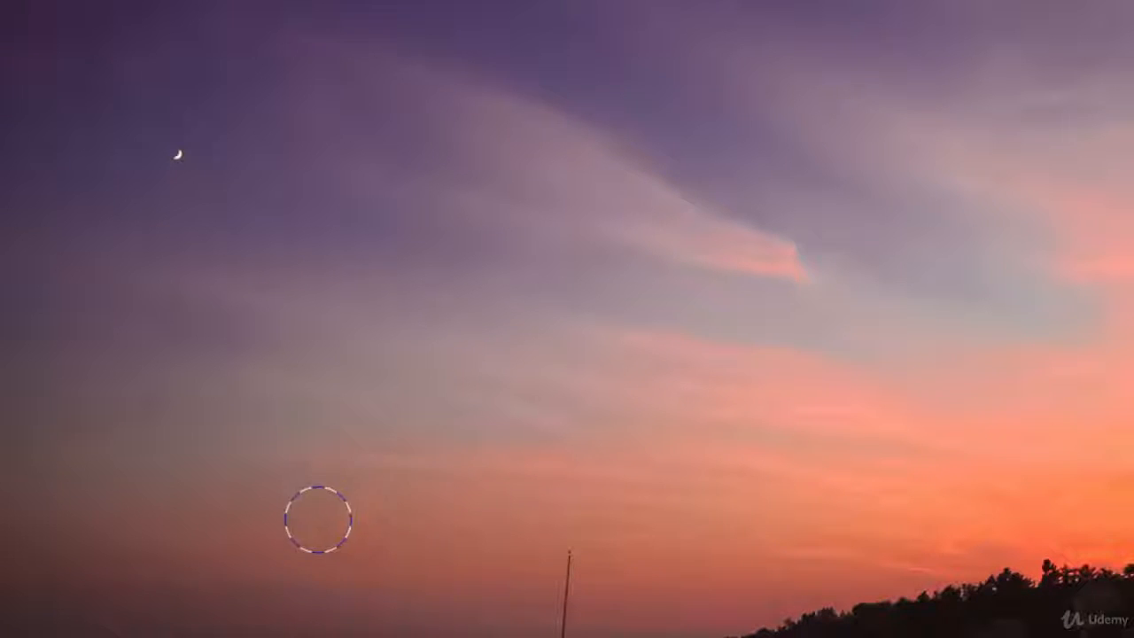
pyautogui.press('z')
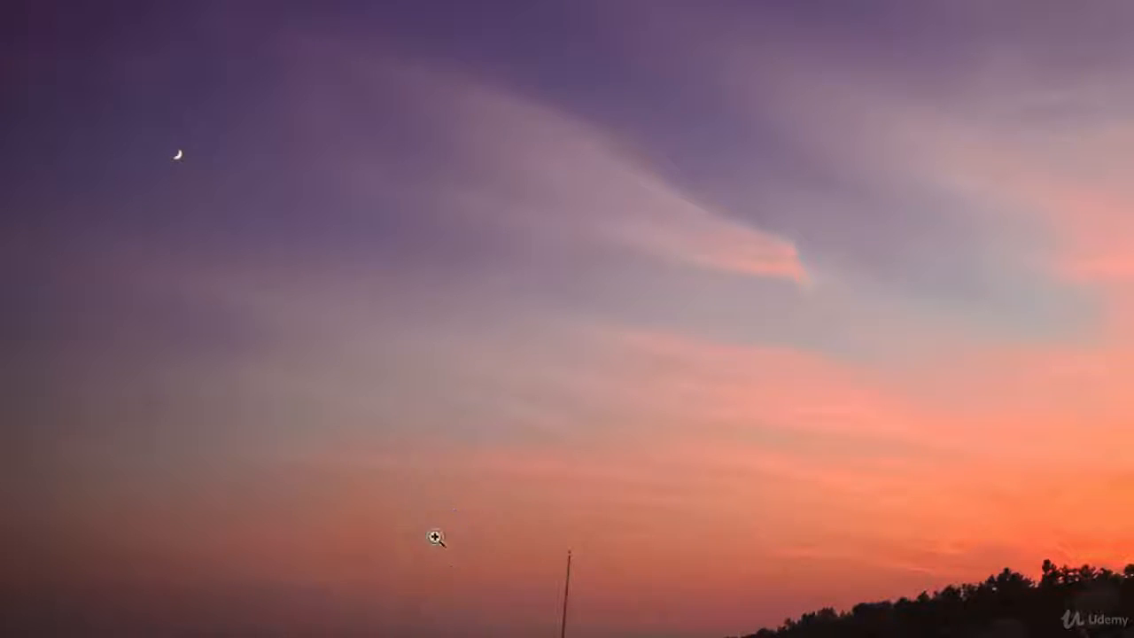
pyautogui.moveTo(302, 468); pyautogui.dragTo(484, 623)
pyautogui.press('space')
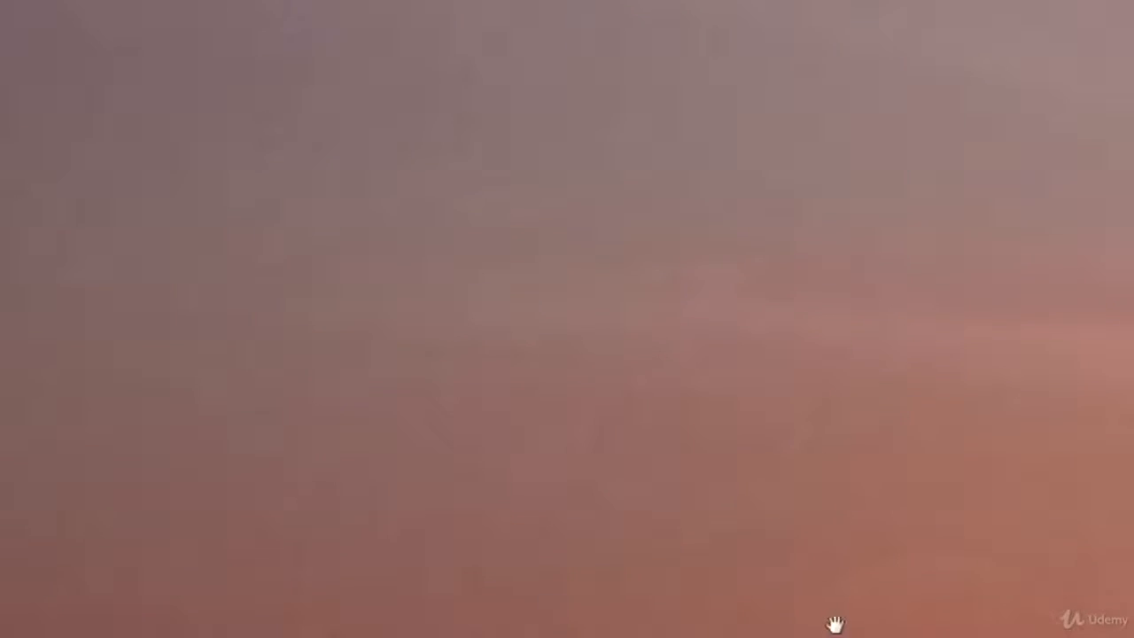
pyautogui.moveTo(833, 624); pyautogui.dragTo(440, 214)
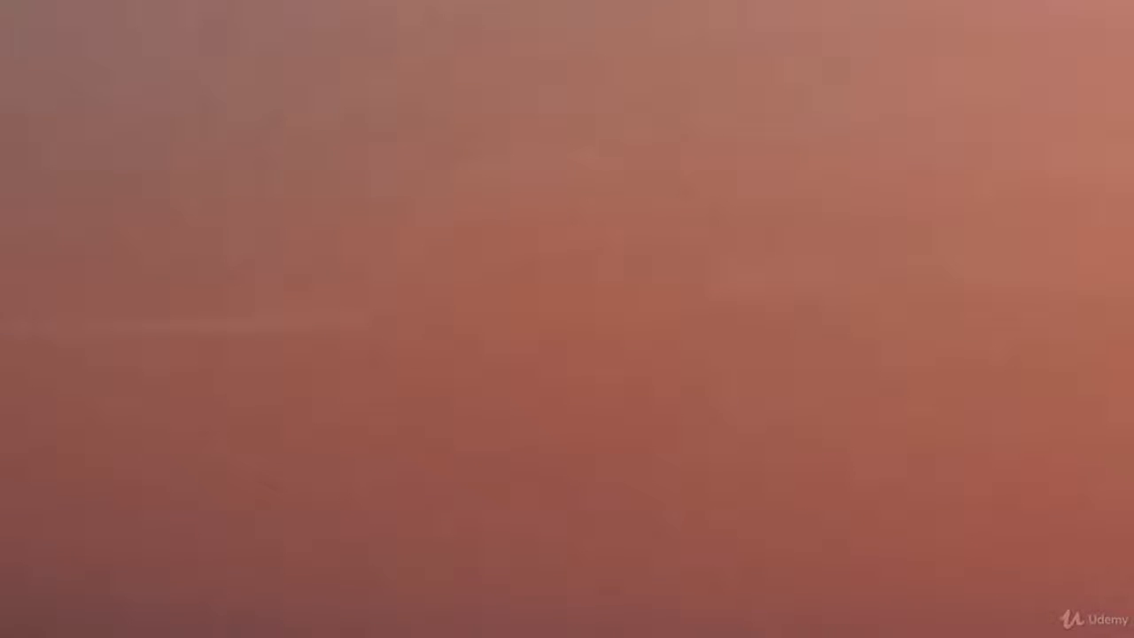
pyautogui.click(529, 360)
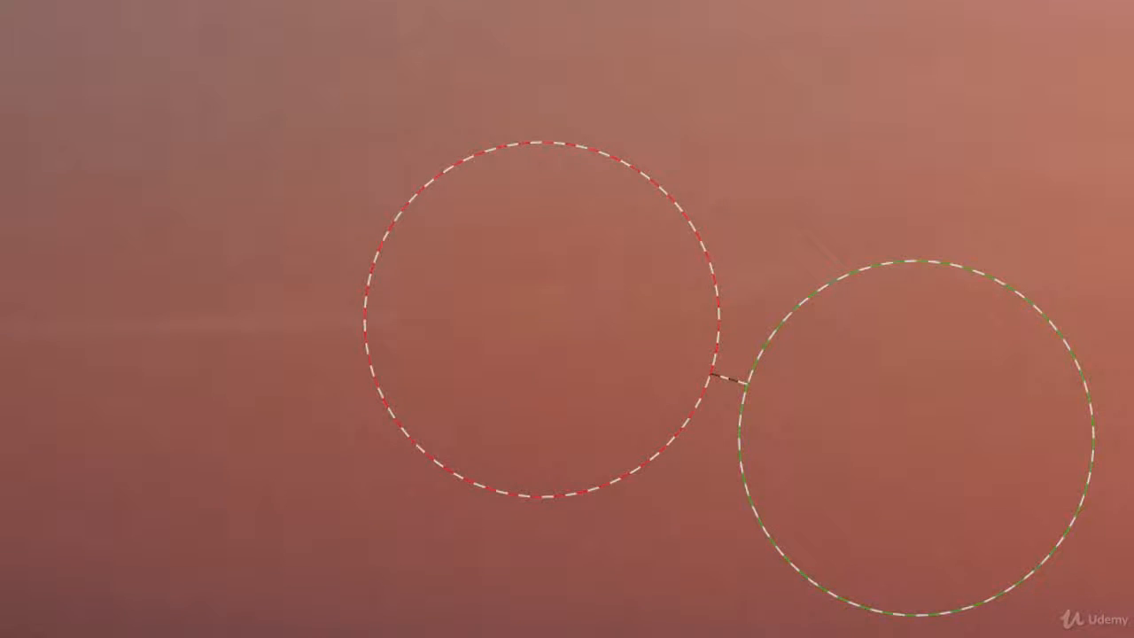
pyautogui.press('Delete')
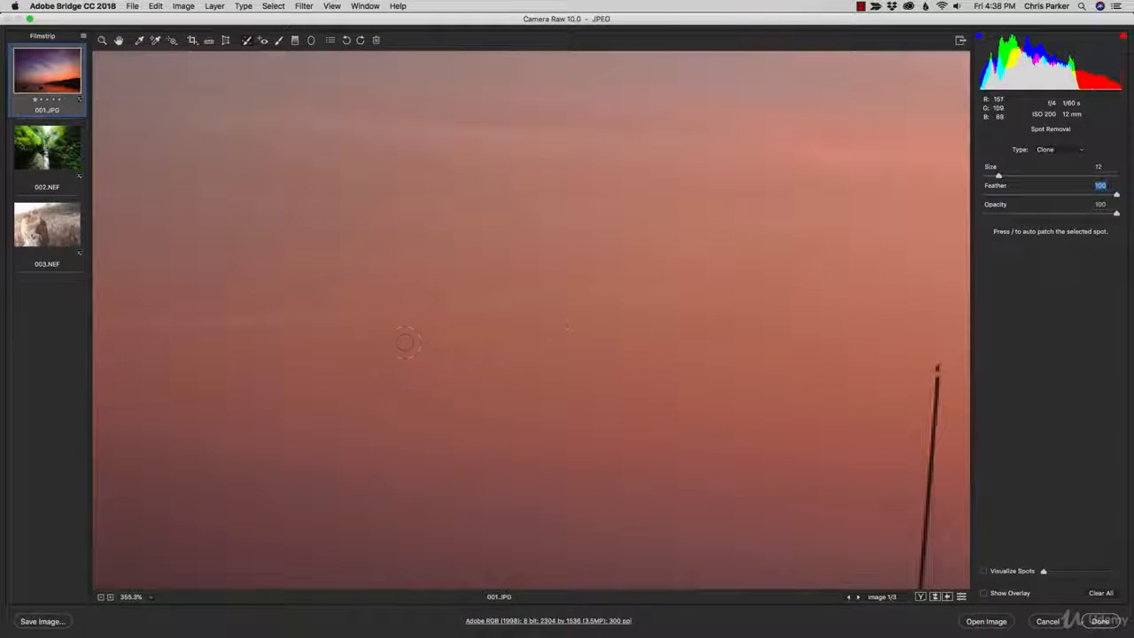
# Step: Set the sky patch's type to Heal, show the overlay and compare the result with Clone before keeping Heal
pyautogui.click(1054, 149)
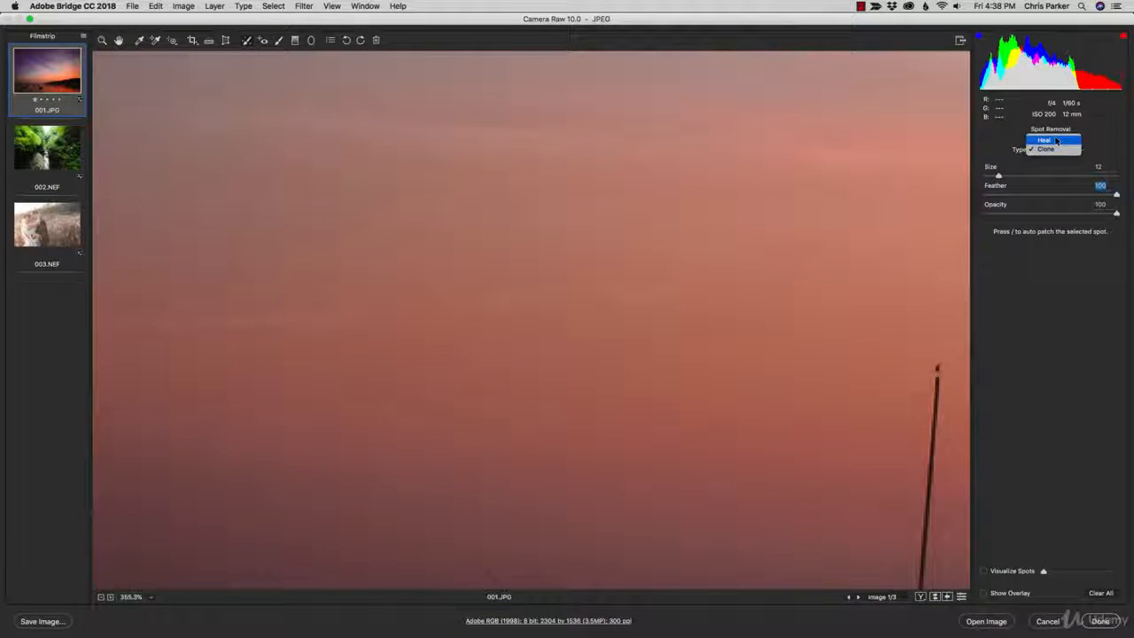
pyautogui.click(1056, 141)
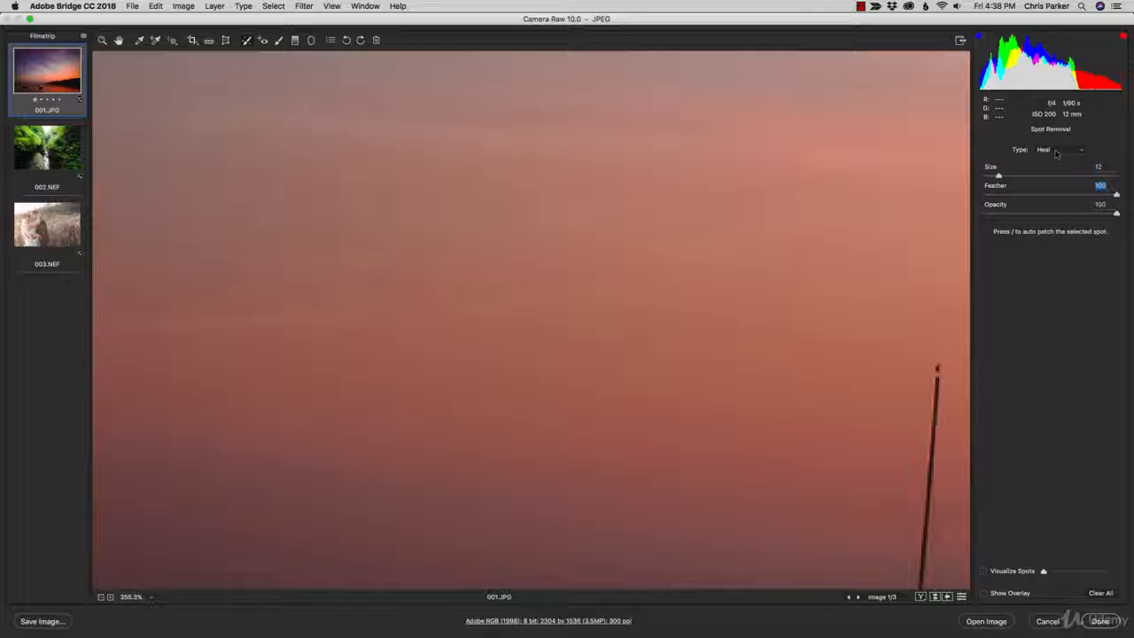
pyautogui.press('v')
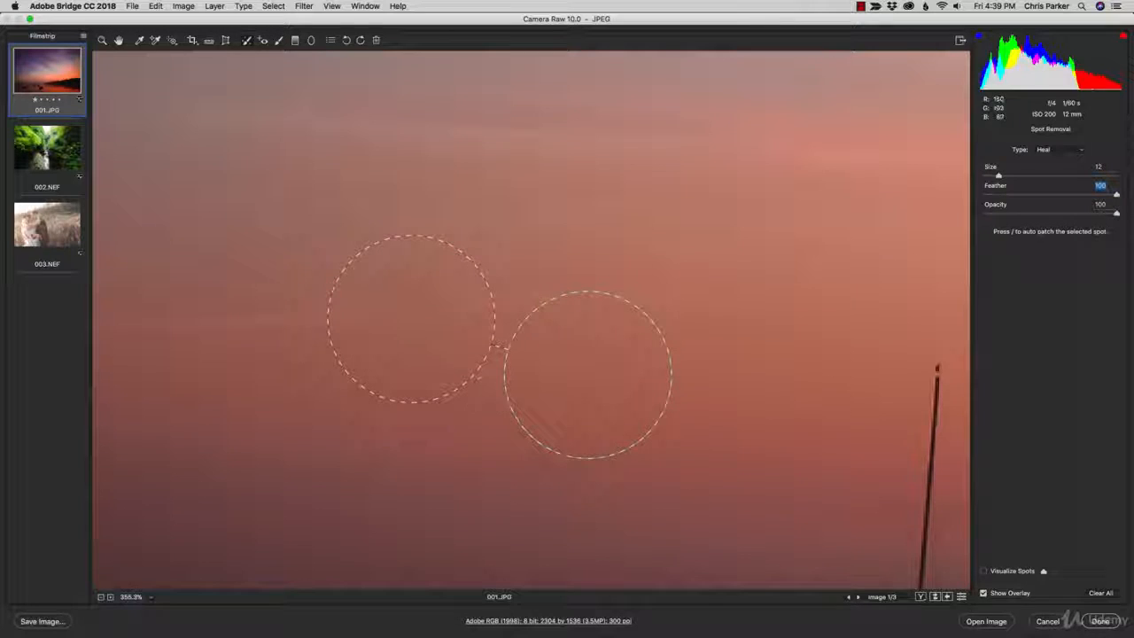
pyautogui.click(1050, 150)
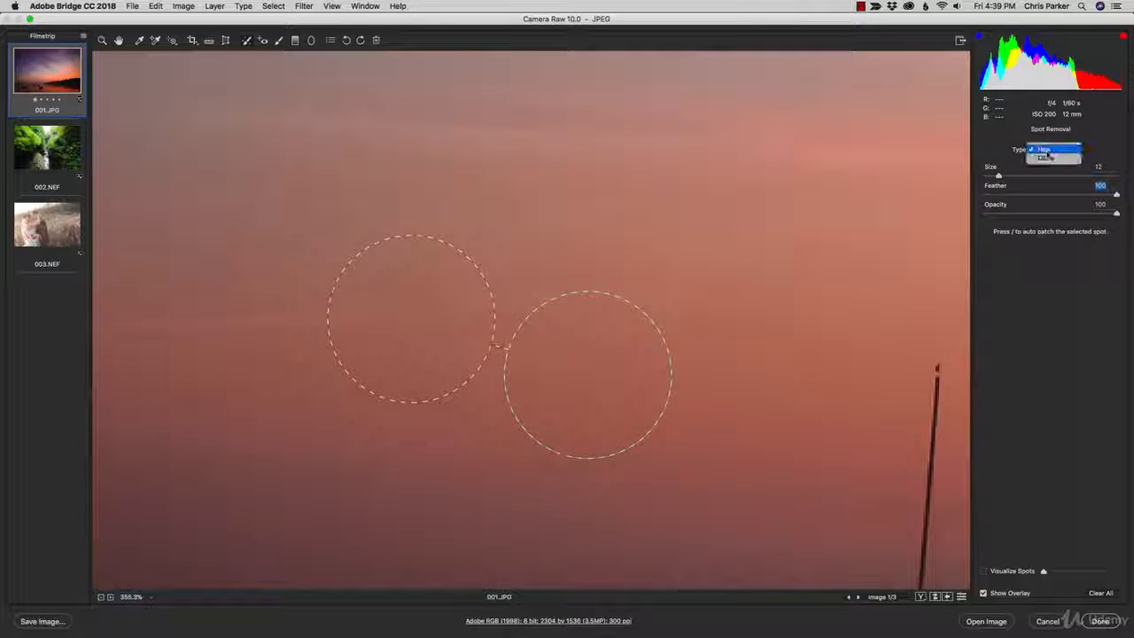
pyautogui.click(1049, 156)
pyautogui.click(1049, 151)
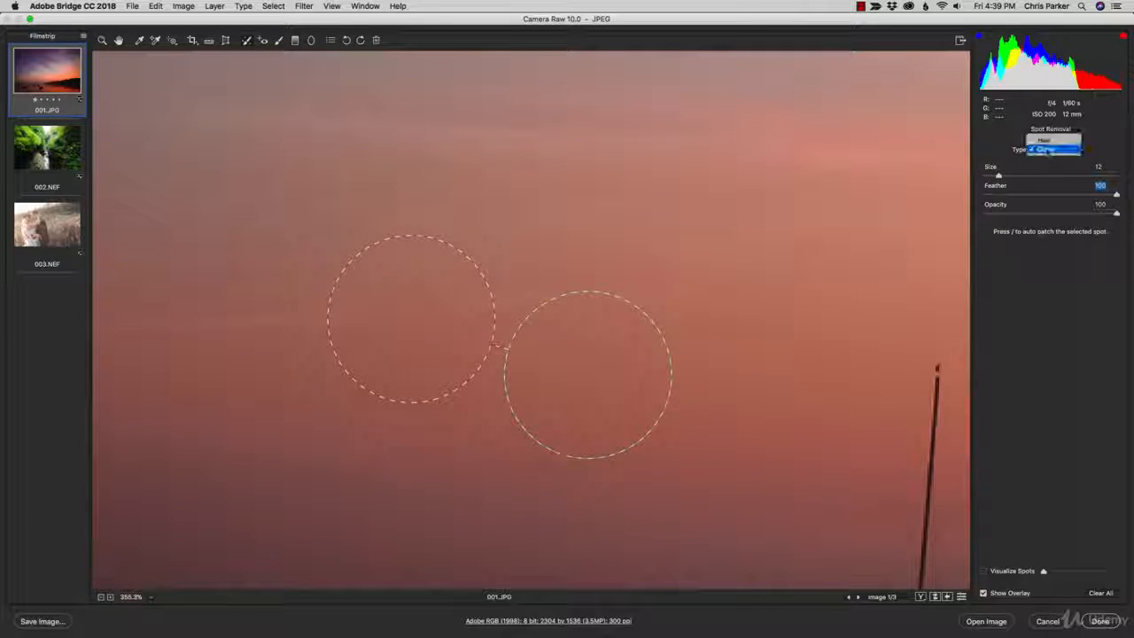
pyautogui.click(1045, 140)
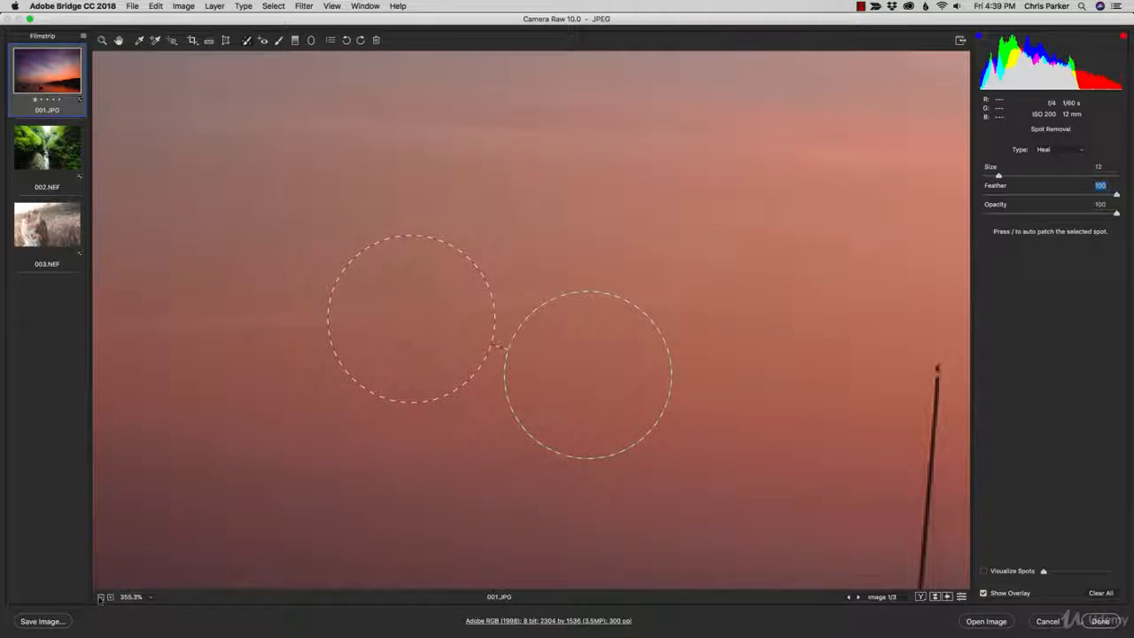
# Step: Try to heal the dark dust spot near the photo's left edge by painting over it, checking it without the overlay
pyautogui.click(100, 598)
pyautogui.click(100, 598)
pyautogui.click(100, 598)
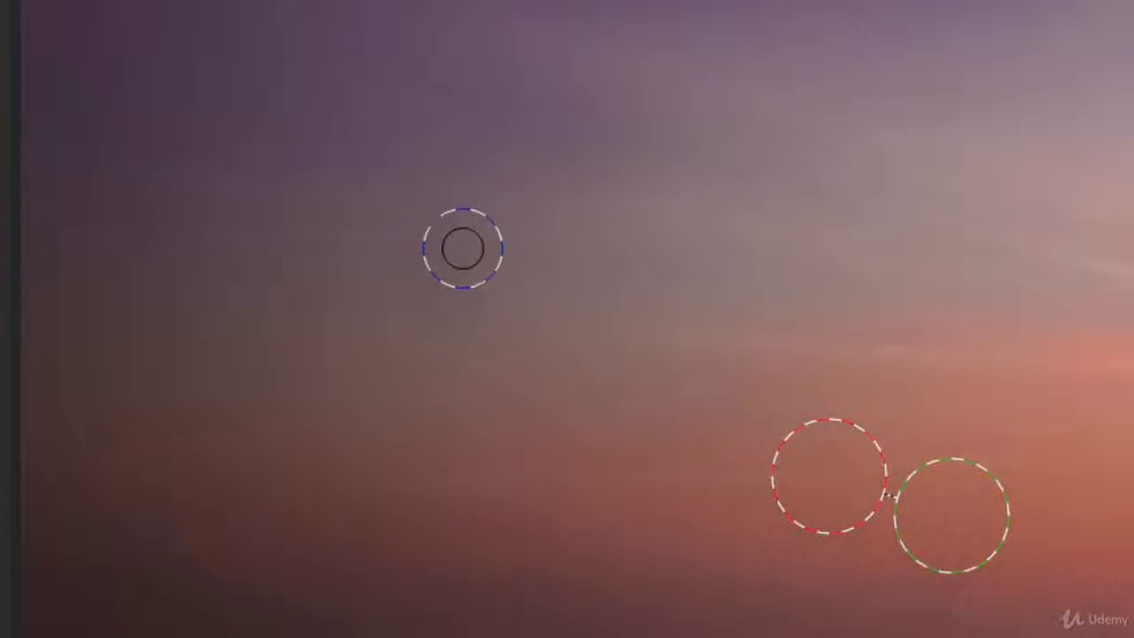
pyautogui.moveTo(457, 261)
pyautogui.mouseDown()
pyautogui.moveTo(448, 288)
pyautogui.moveTo(451, 258)
pyautogui.mouseUp()
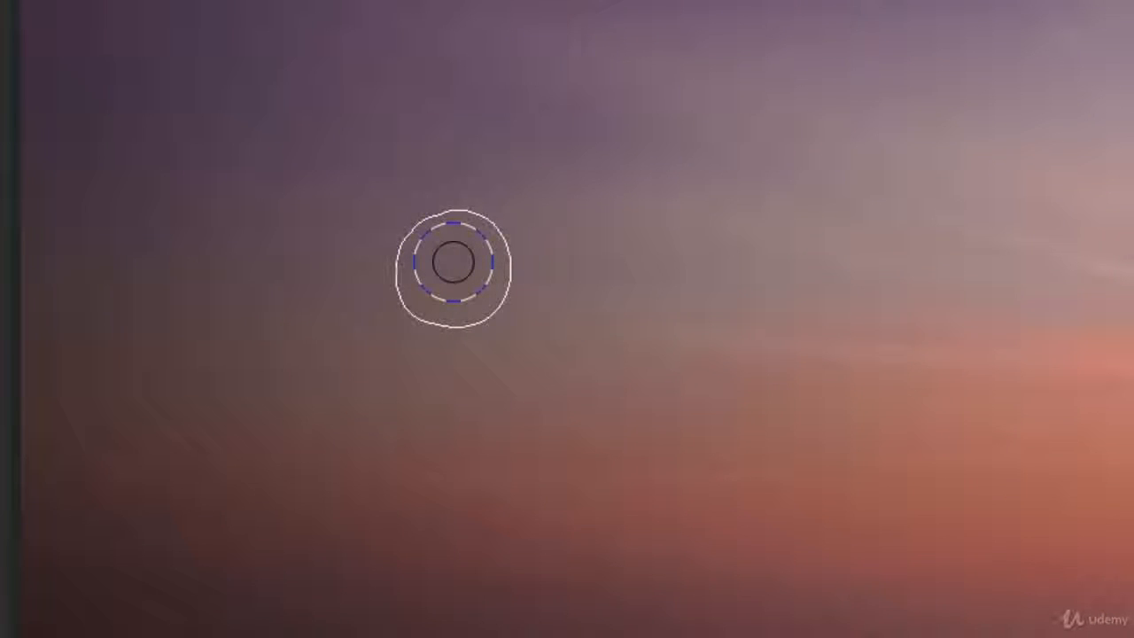
pyautogui.moveTo(453, 262); pyautogui.dragTo(451, 259)
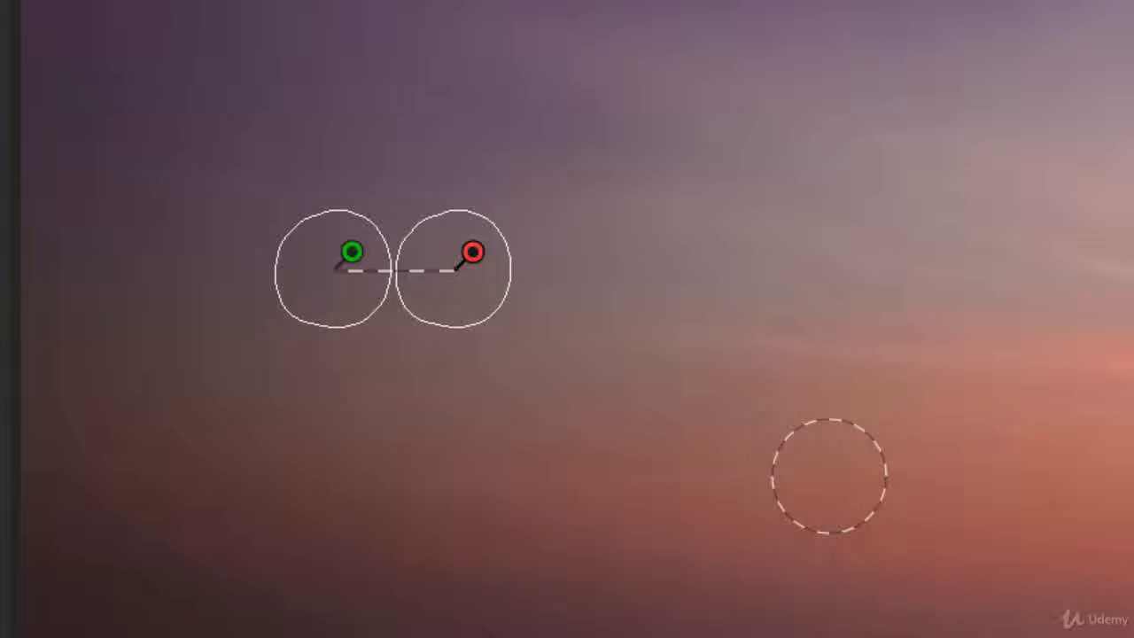
pyautogui.press('v')
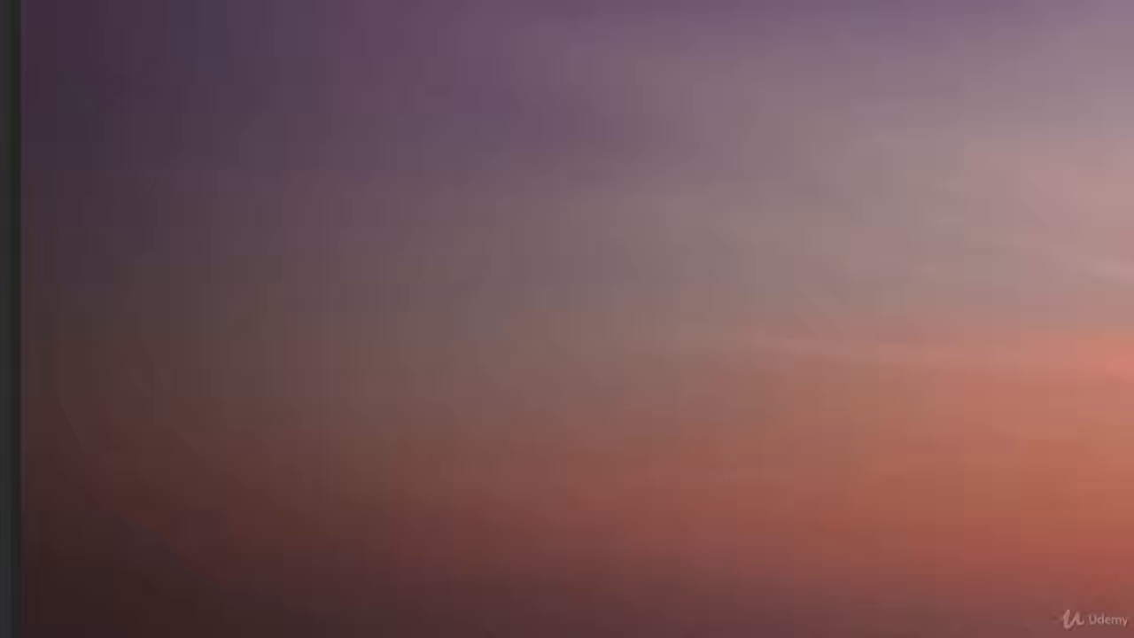
pyautogui.hotkey('ctrl', 'z')
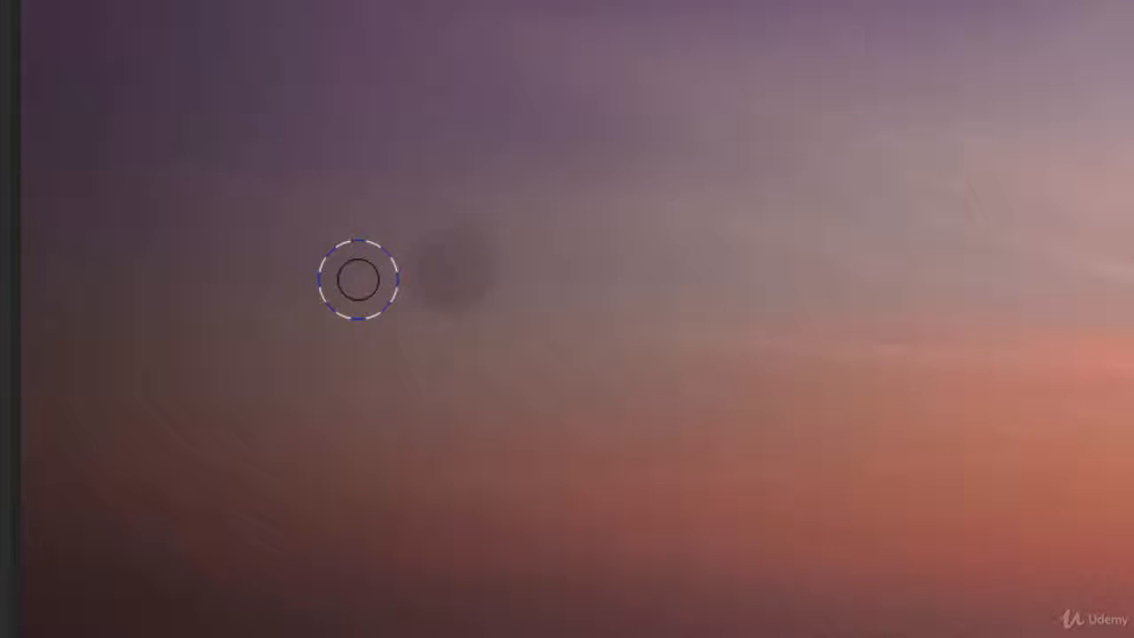
# Step: Heal the dark dust spot near the photo's left edge with a single centred dab, undoing the off-centre one
pyautogui.click(435, 253)
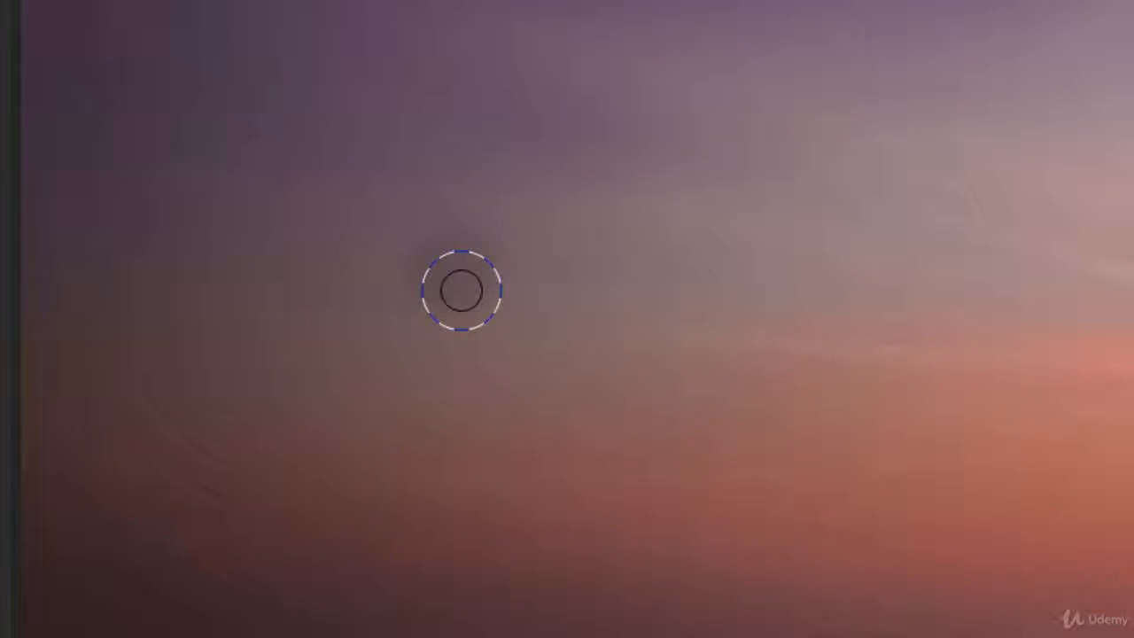
pyautogui.hotkey('ctrl', 'z')
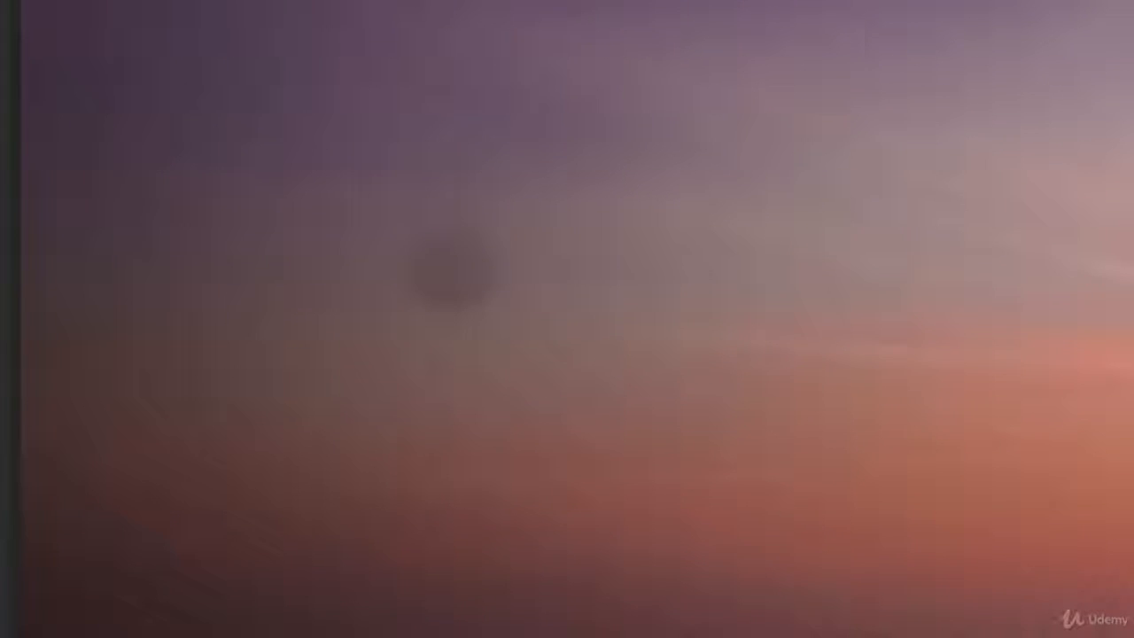
pyautogui.click(449, 271)
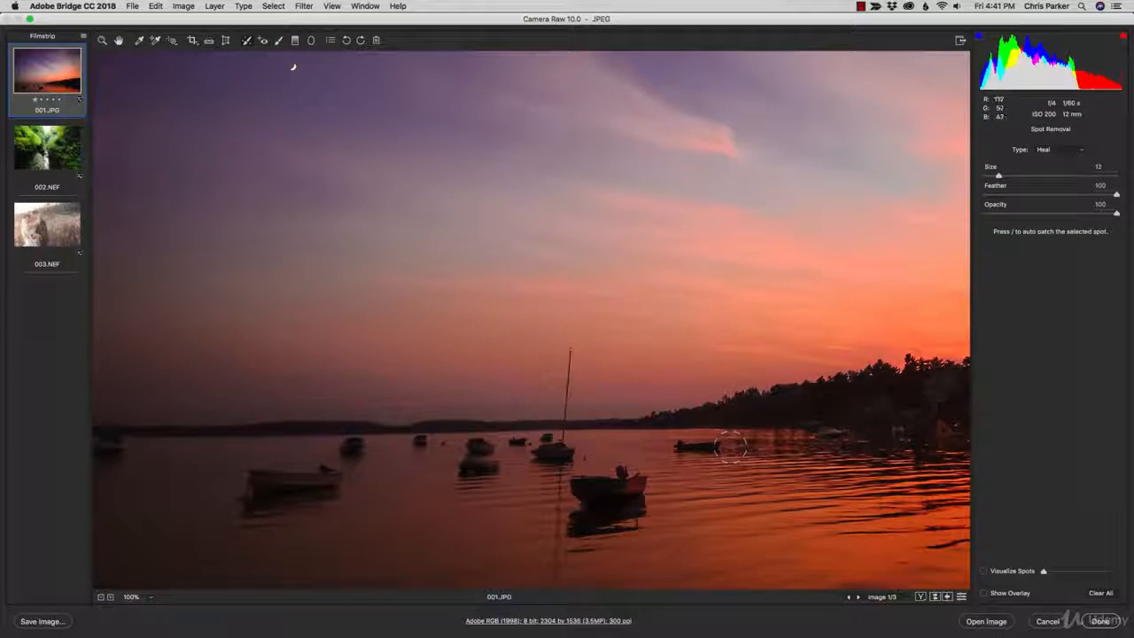
# Step: Paint a heal stroke over the small boat on the water in front of the tree-covered shore
pyautogui.moveTo(731, 446); pyautogui.dragTo(659, 444)
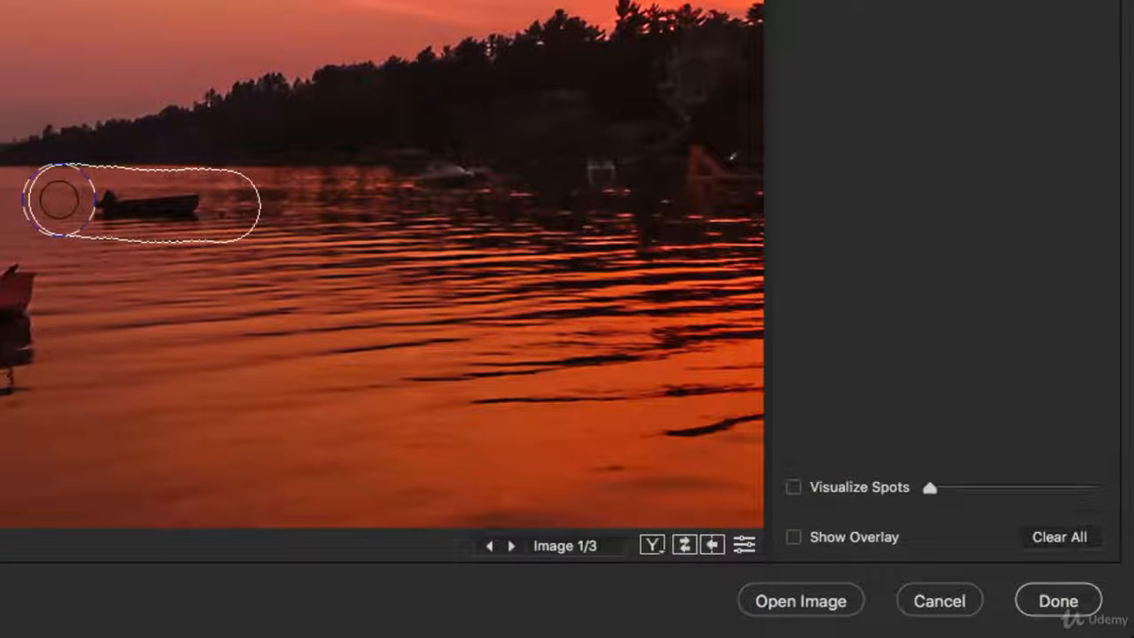
pyautogui.moveTo(60, 199); pyautogui.dragTo(67, 207)
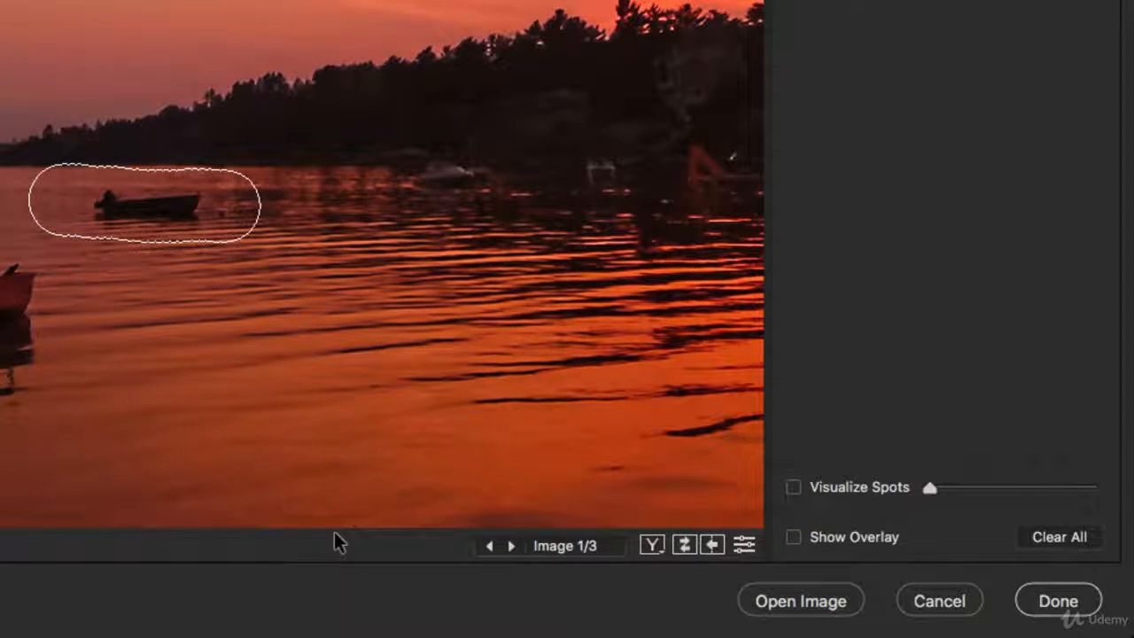
# Step: Inspect the patch over the small boat with and without its overlay, leaving the overlay on
pyautogui.click(794, 536)
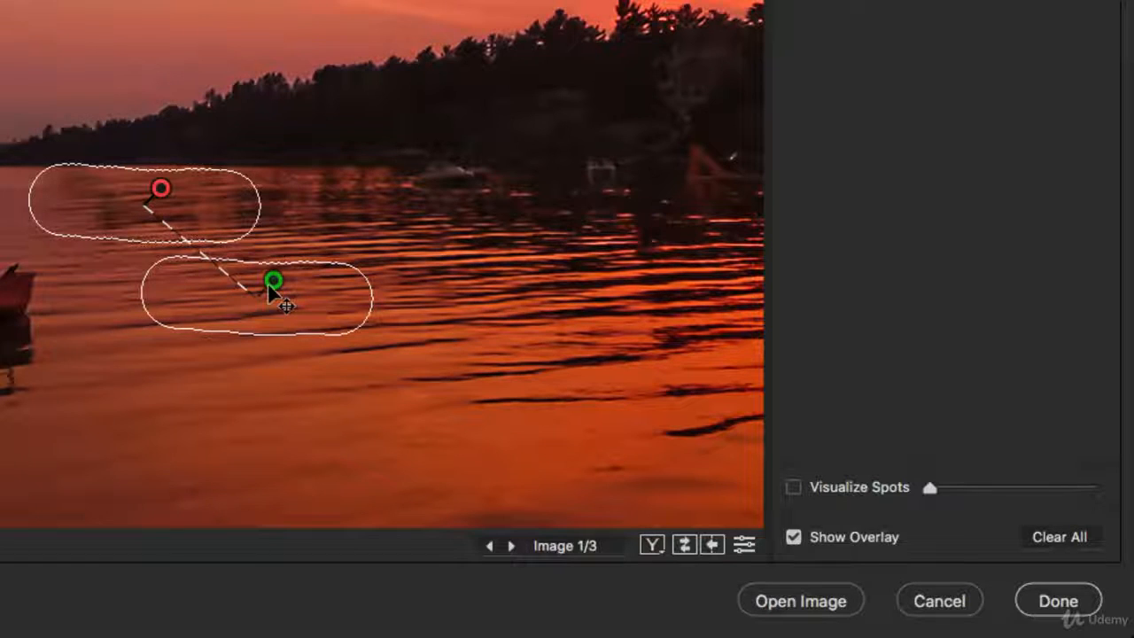
pyautogui.click(793, 537)
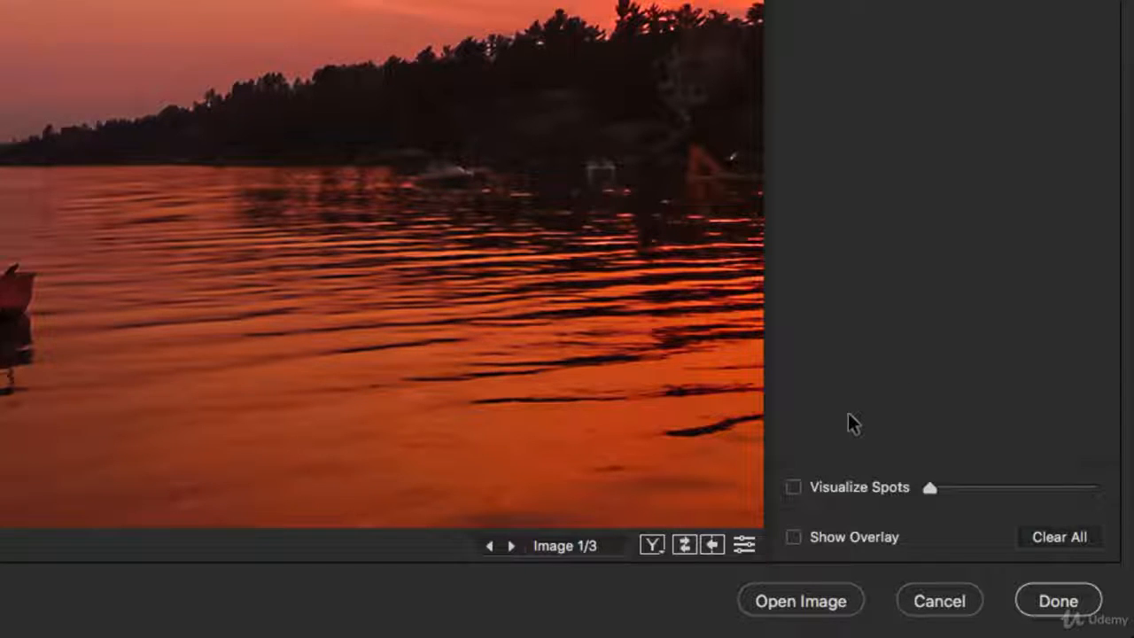
pyautogui.click(794, 537)
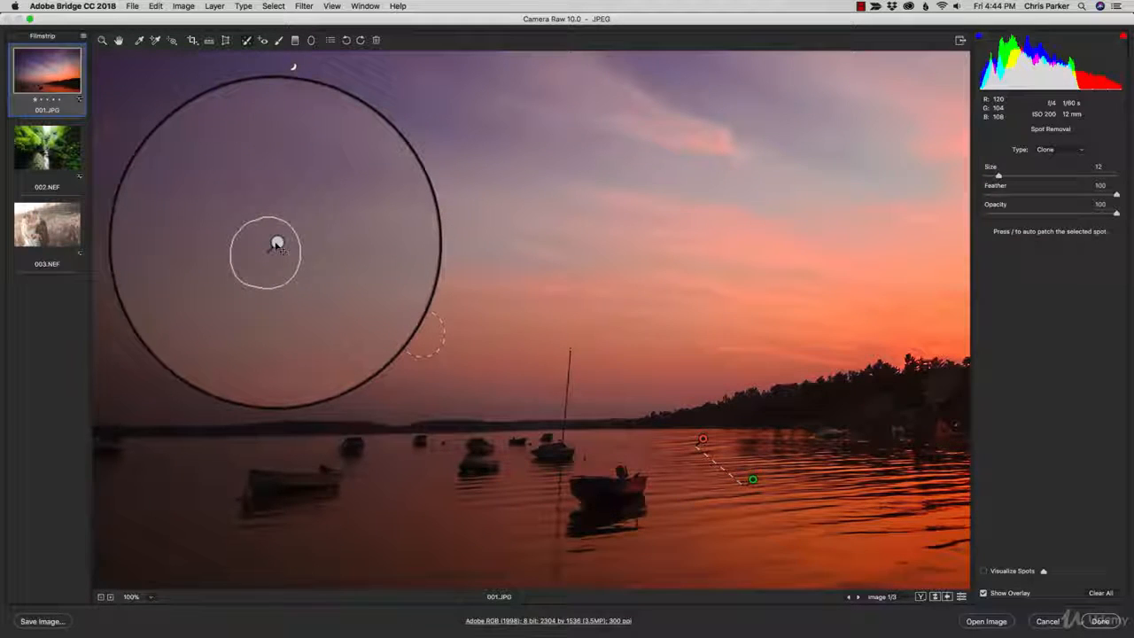
# Step: Select the sky patch and the small boat's patch in turn, and delete the boat's patch
pyautogui.click(277, 244)
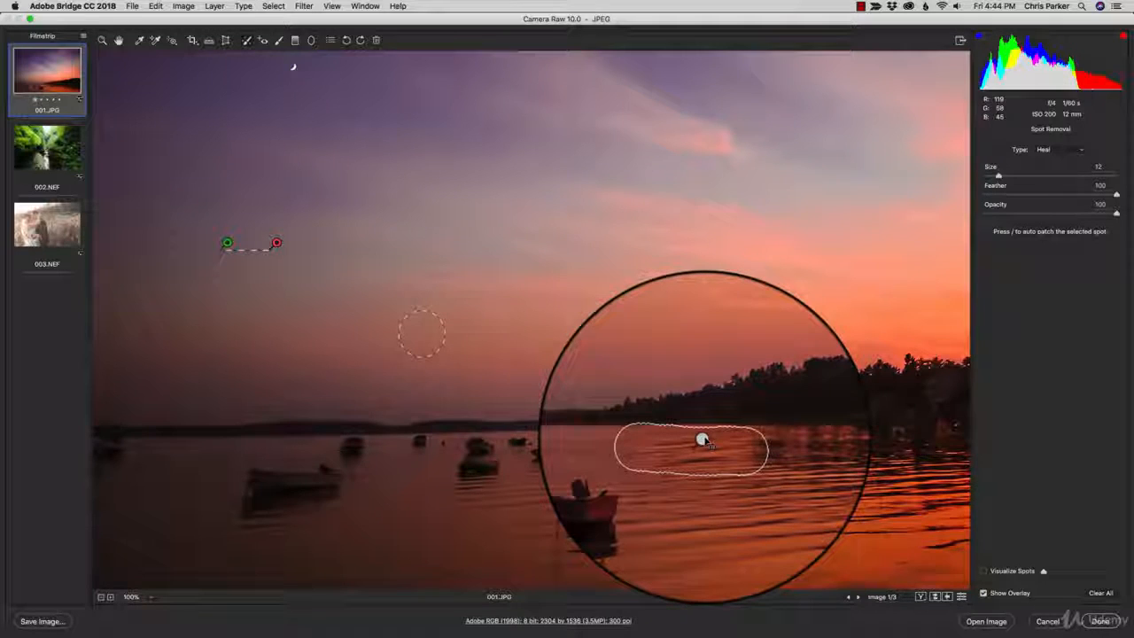
pyautogui.click(702, 440)
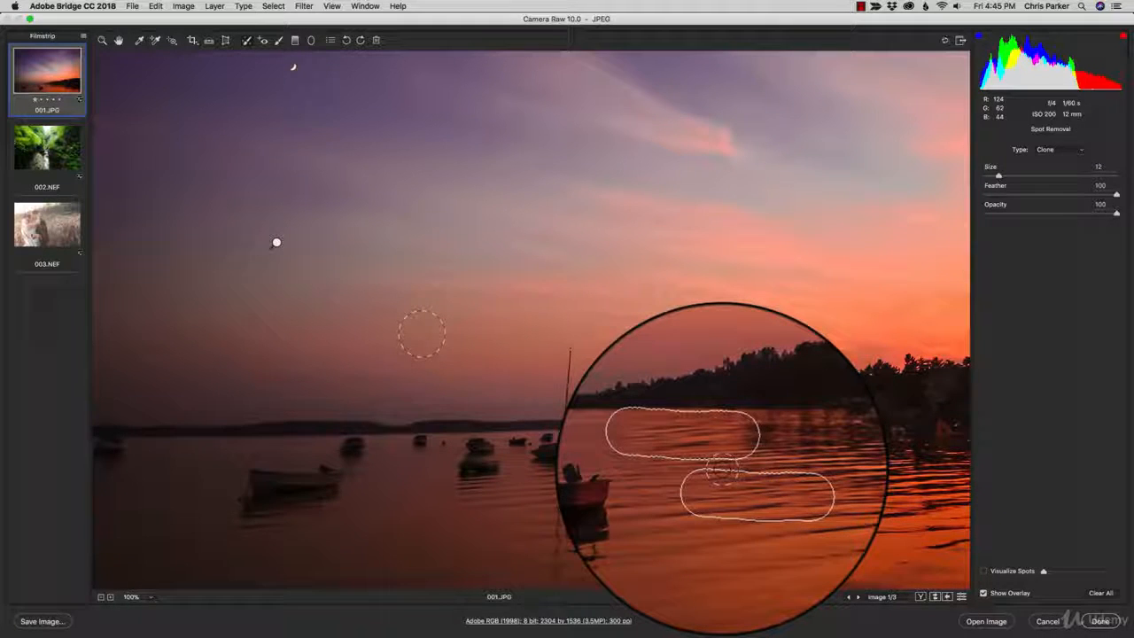
pyautogui.press('Delete')
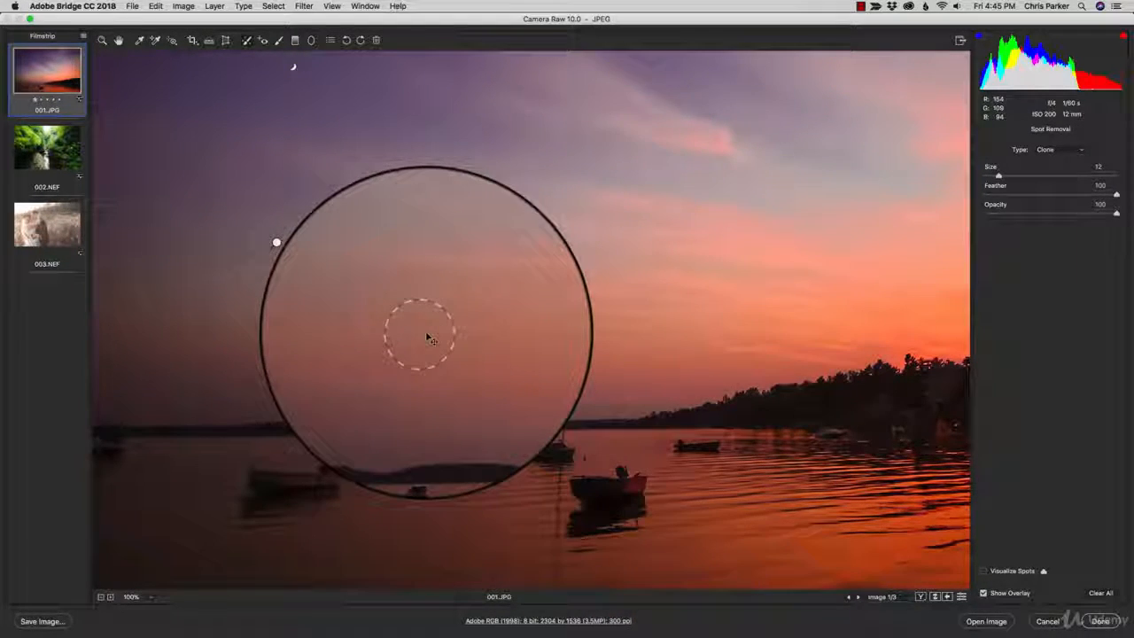
# Step: Heal the dust spot in the dark purple sky near the photo's upper-left corner with a single dab
pyautogui.click(276, 242)
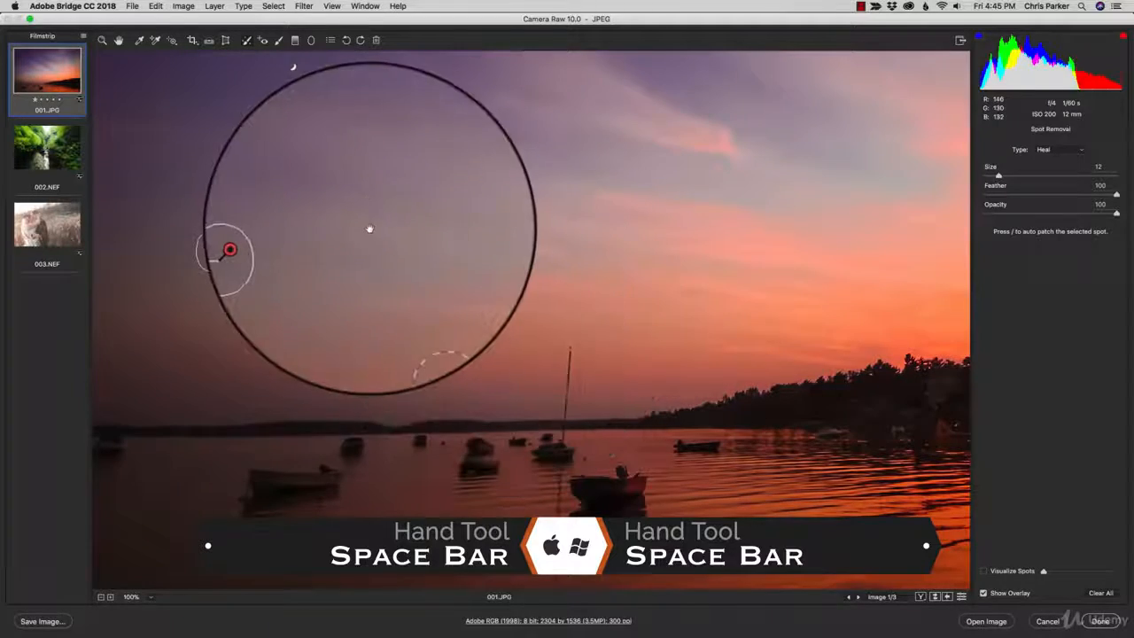
pyautogui.moveTo(411, 224); pyautogui.dragTo(580, 525)
pyautogui.moveTo(546, 196); pyautogui.dragTo(258, 251)
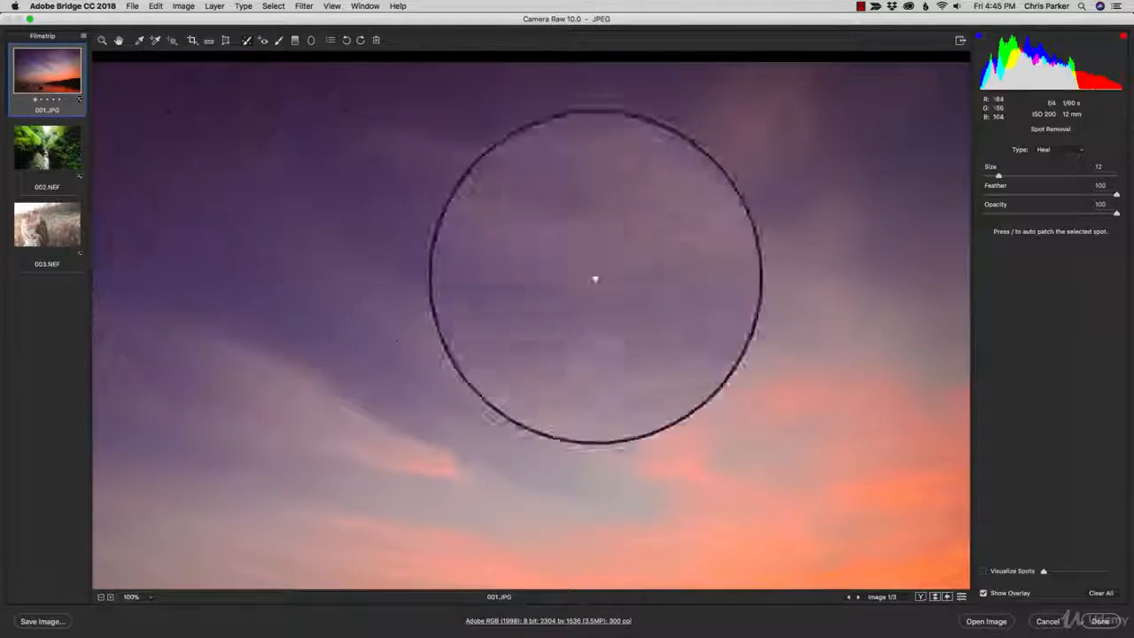
pyautogui.moveTo(741, 326); pyautogui.dragTo(696, 347)
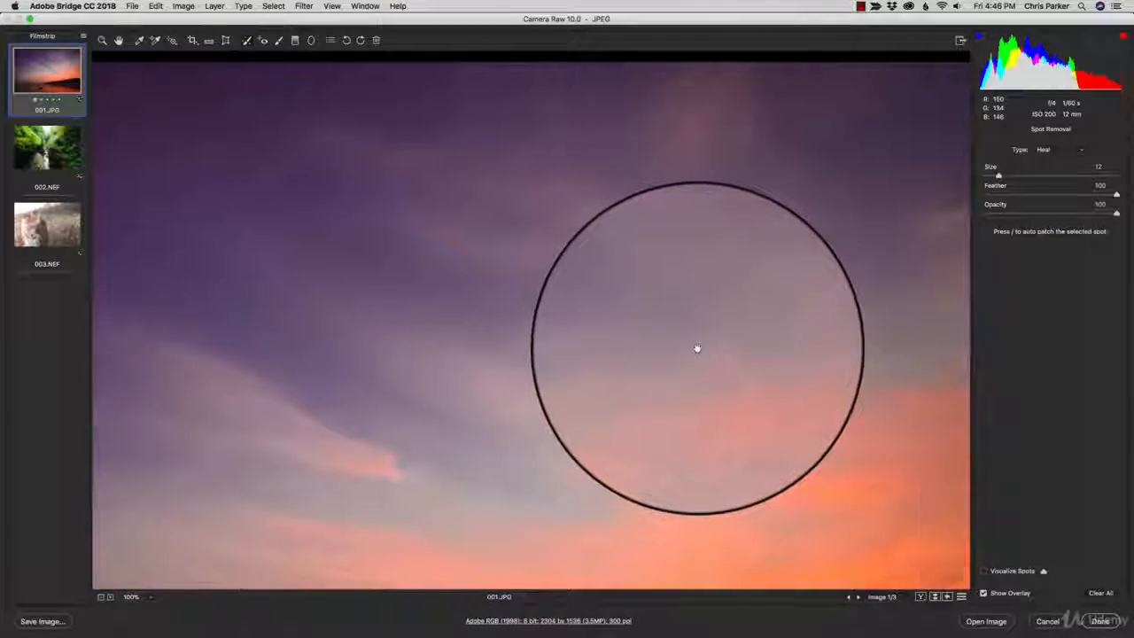
pyautogui.click(213, 101)
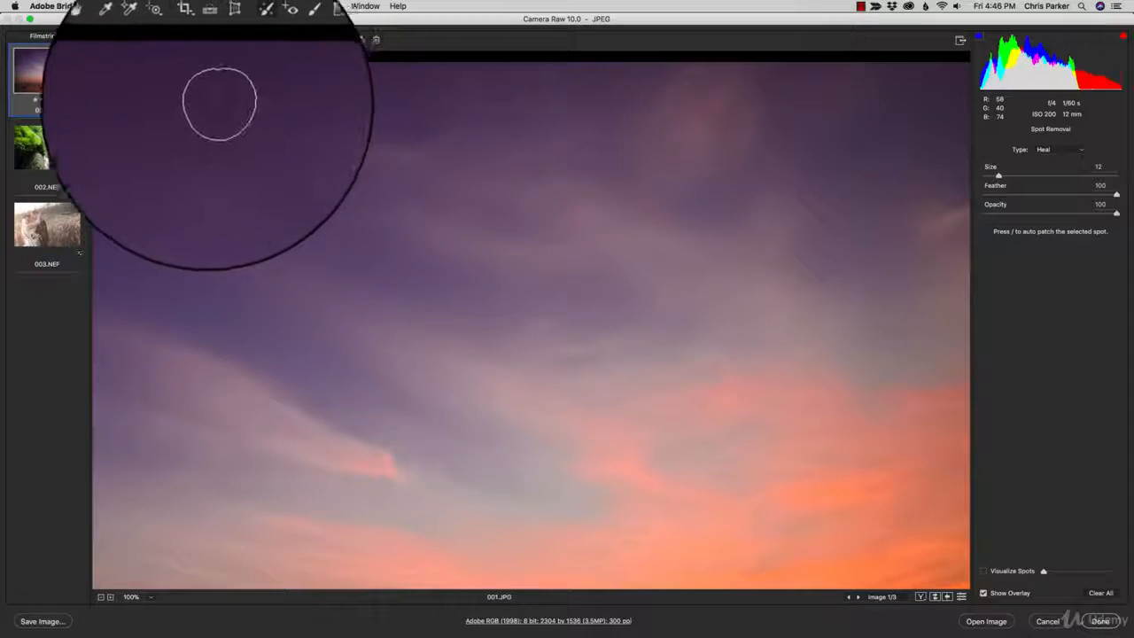
# Step: Hide the patch overlay and set the Spot Removal brush size to 10
pyautogui.moveTo(372, 270)
pyautogui.mouseDown()
pyautogui.moveTo(509, 306)
pyautogui.moveTo(572, 310)
pyautogui.mouseUp()
pyautogui.click(984, 593)
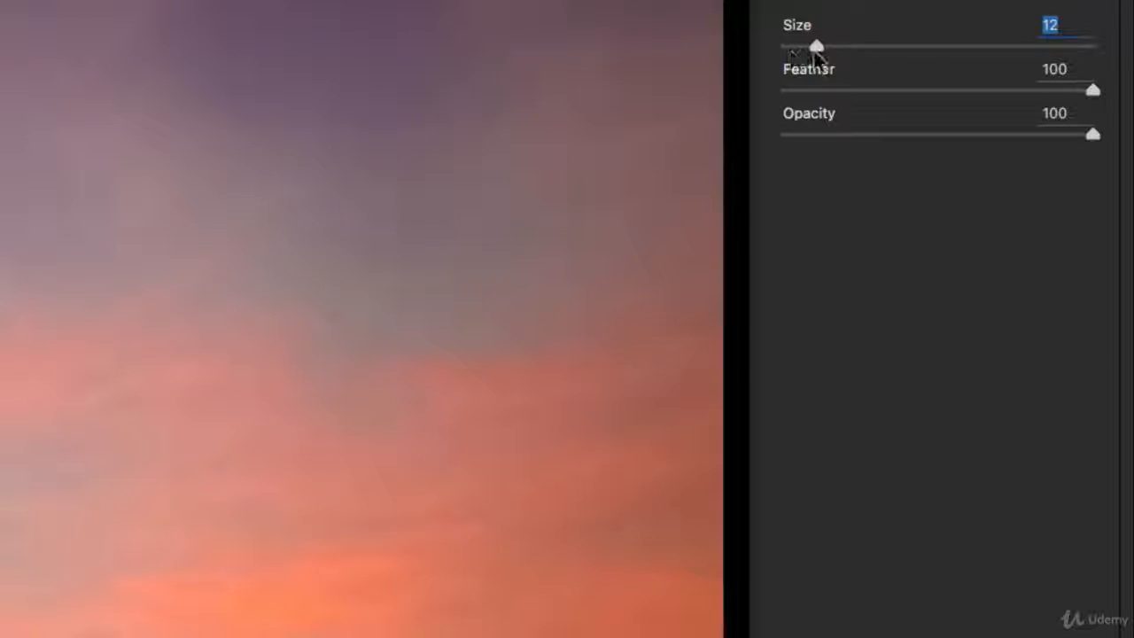
pyautogui.moveTo(813, 51); pyautogui.dragTo(811, 53)
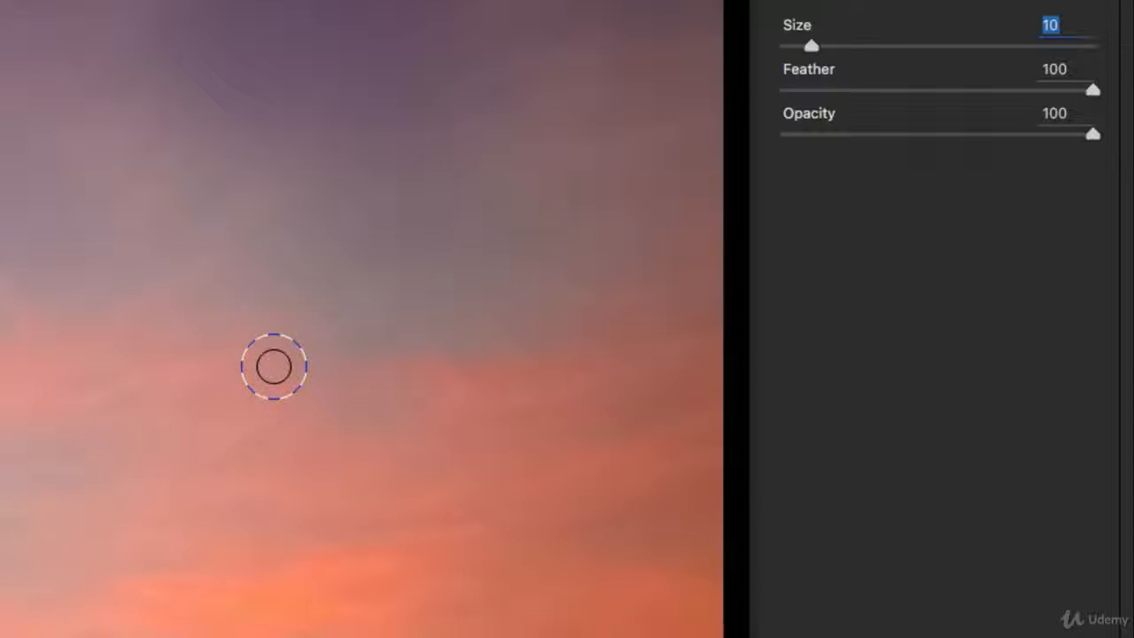
# Step: Enlarge the Spot Removal brush gradually to size 38
pyautogui.press(']')
pyautogui.press(']')
pyautogui.press(']')
pyautogui.press(']')
pyautogui.press(']')
pyautogui.press(']')
pyautogui.press(']')
pyautogui.press(']')
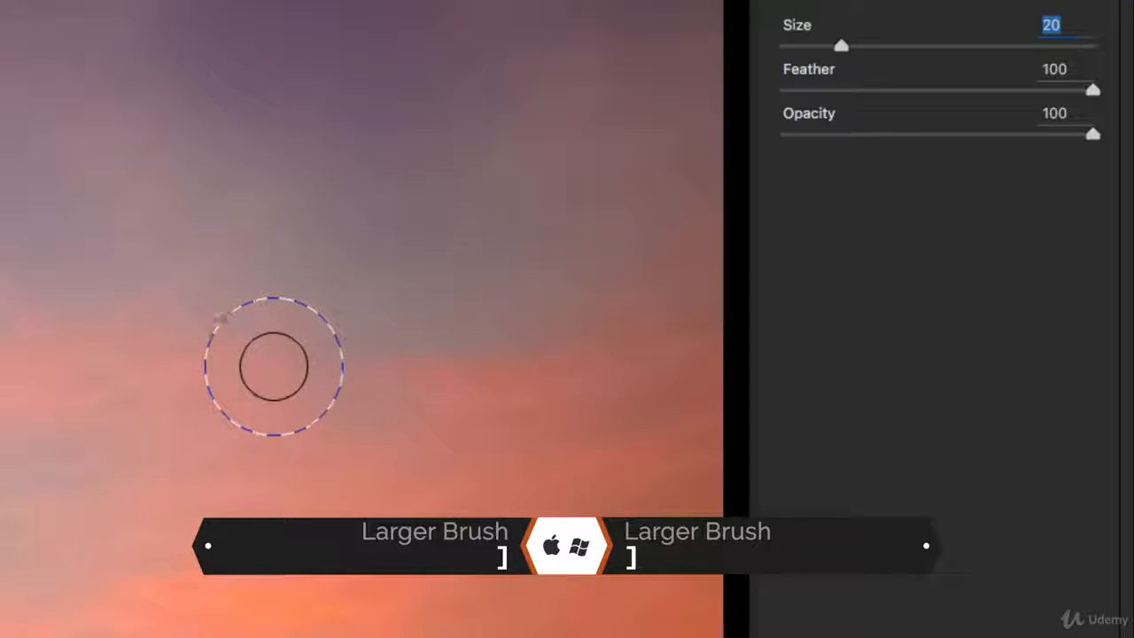
pyautogui.press(']')
pyautogui.press(']')
pyautogui.press(']')
pyautogui.press(']')
pyautogui.press(']')
pyautogui.press(']')
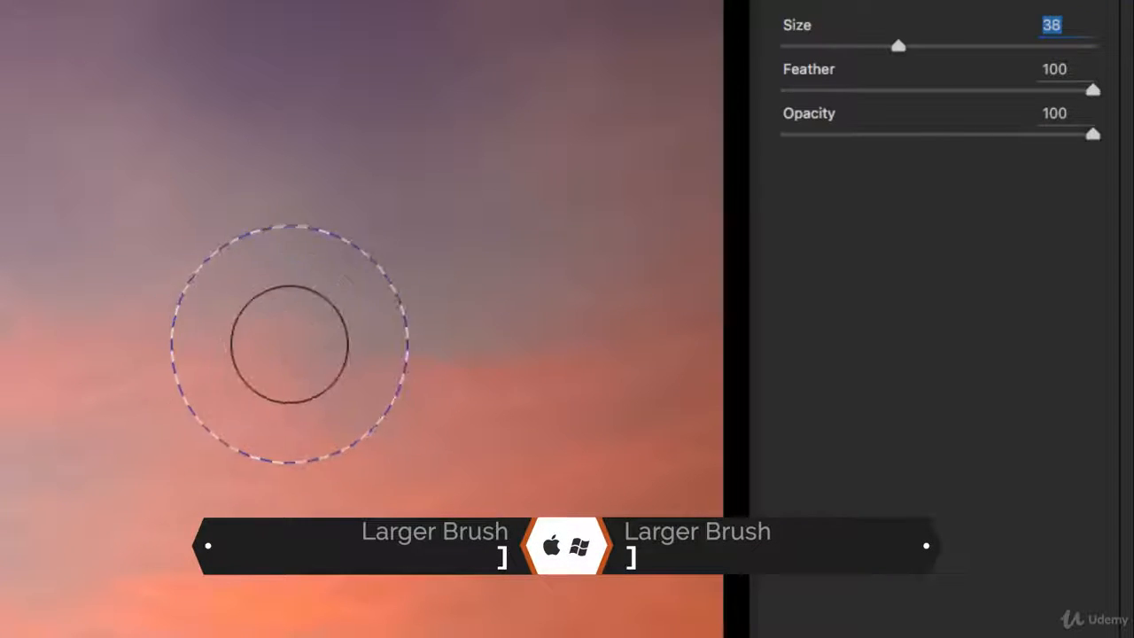
# Step: Reduce the brush size to 10 and heal a spot in the grey-blue sky just above the pink clouds
pyautogui.press('[')
pyautogui.press('[')
pyautogui.press('[')
pyautogui.press('[')
pyautogui.press('[')
pyautogui.press('[')
pyautogui.press('[')
pyautogui.press('[')
pyautogui.press('[')
pyautogui.press('[')
pyautogui.press('[')
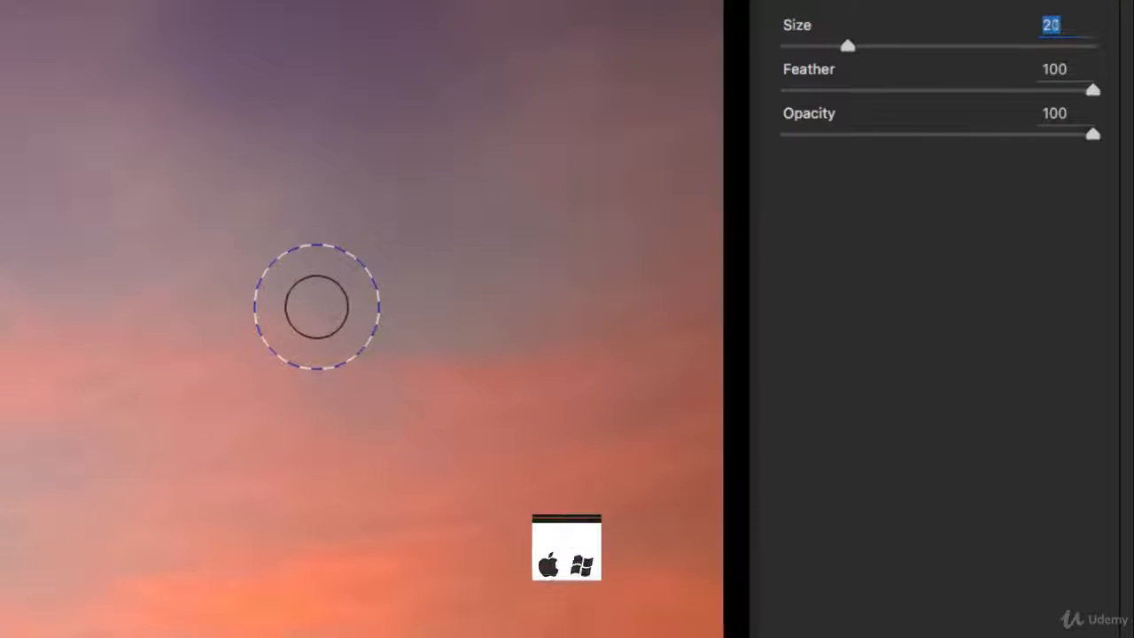
pyautogui.press('[')
pyautogui.press('[')
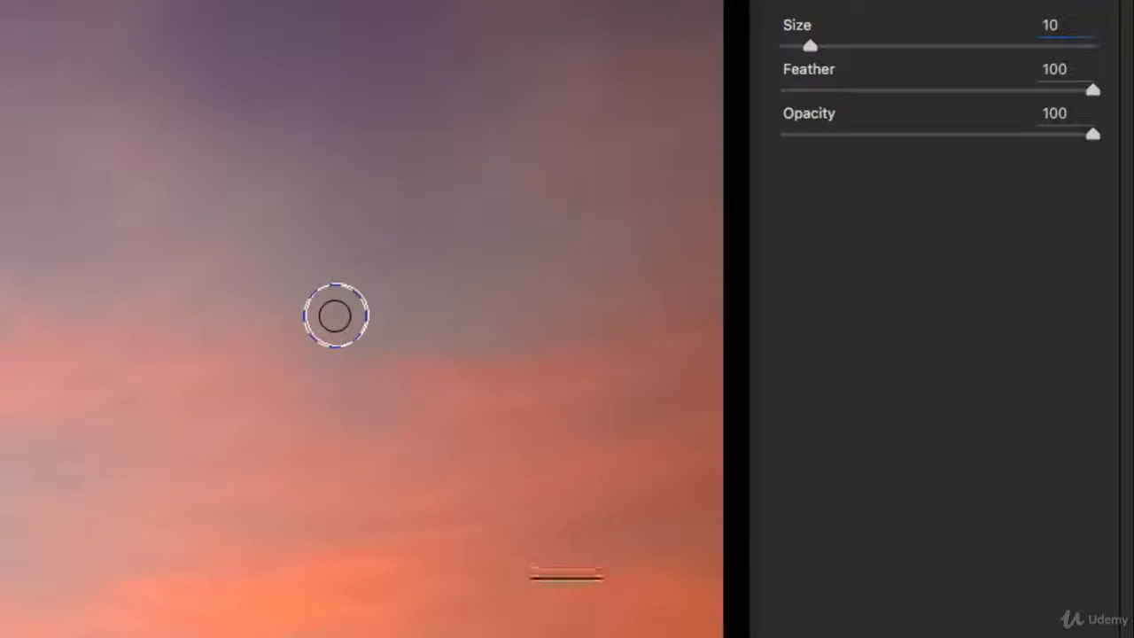
pyautogui.click(333, 314)
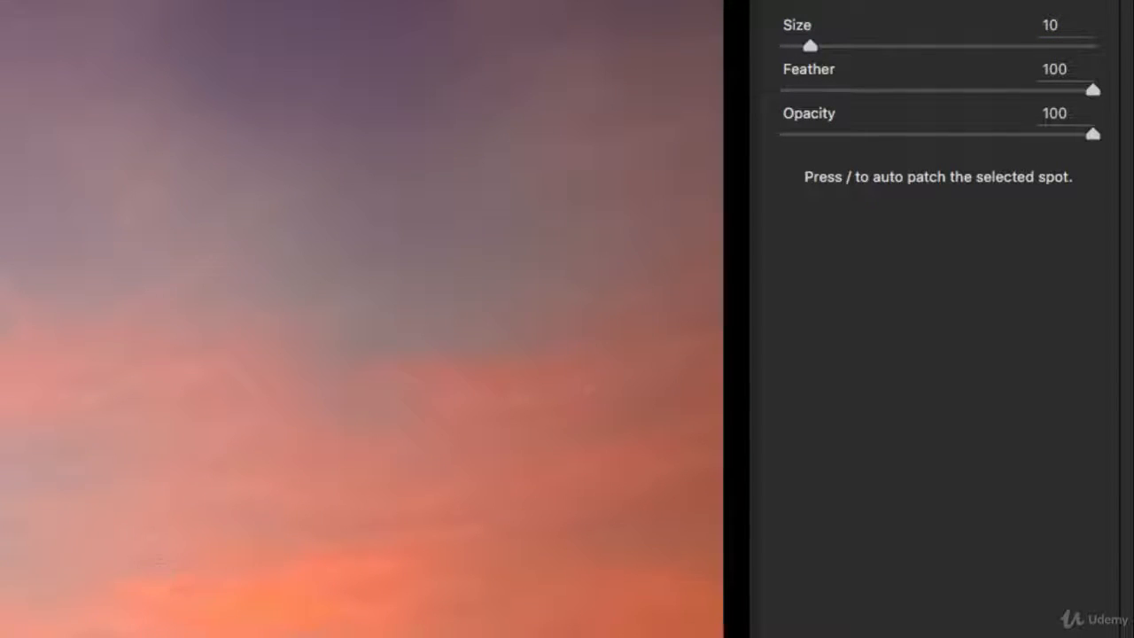
# Step: Go over the tree-covered shoreline, reduce the Spot Removal brush size to 5 and zoom the photo out to 66.7%
pyautogui.moveTo(182, 611); pyautogui.dragTo(154, 6)
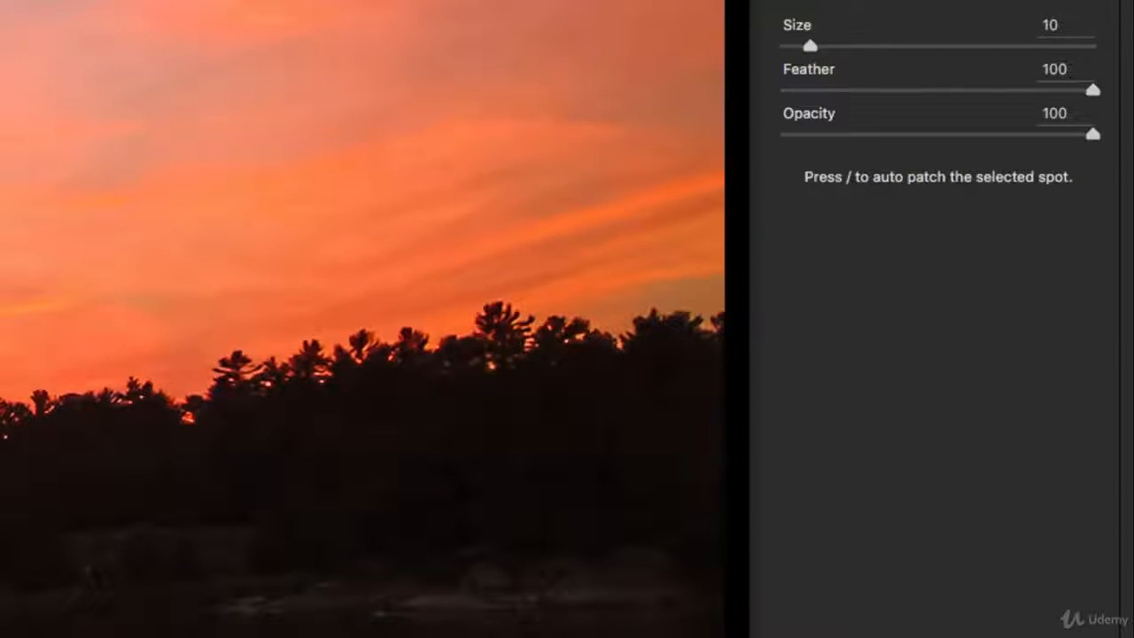
pyautogui.moveTo(4, 323); pyautogui.dragTo(95, 422)
pyautogui.moveTo(114, 480); pyautogui.dragTo(317, 479)
pyautogui.moveTo(487, 488); pyautogui.dragTo(93, 489)
pyautogui.moveTo(349, 625); pyautogui.dragTo(80, 626)
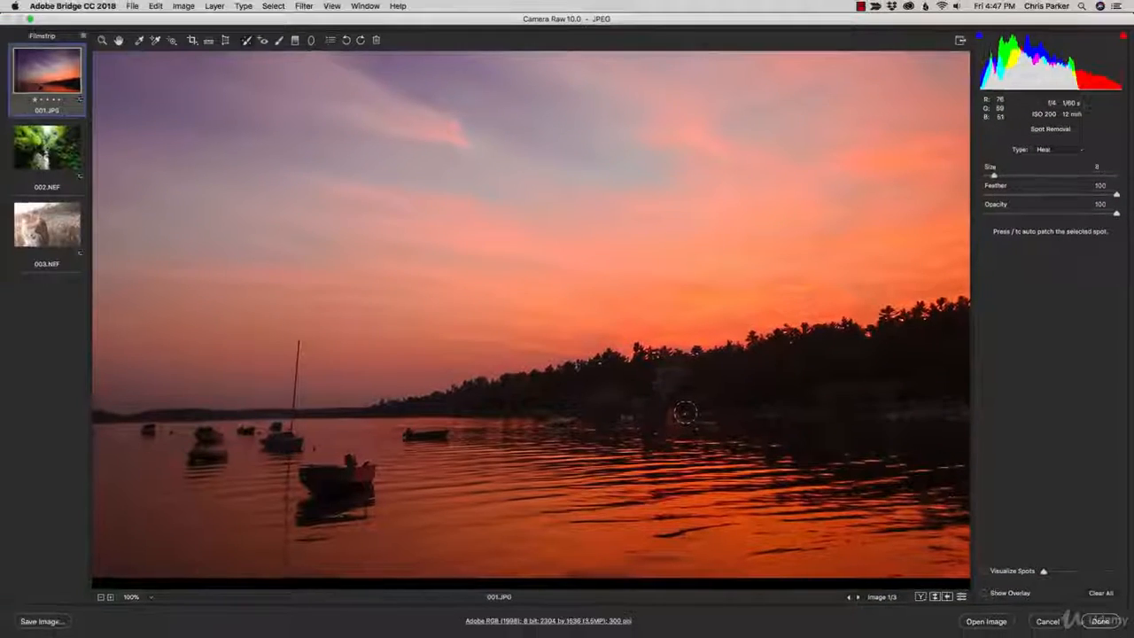
pyautogui.press('[')
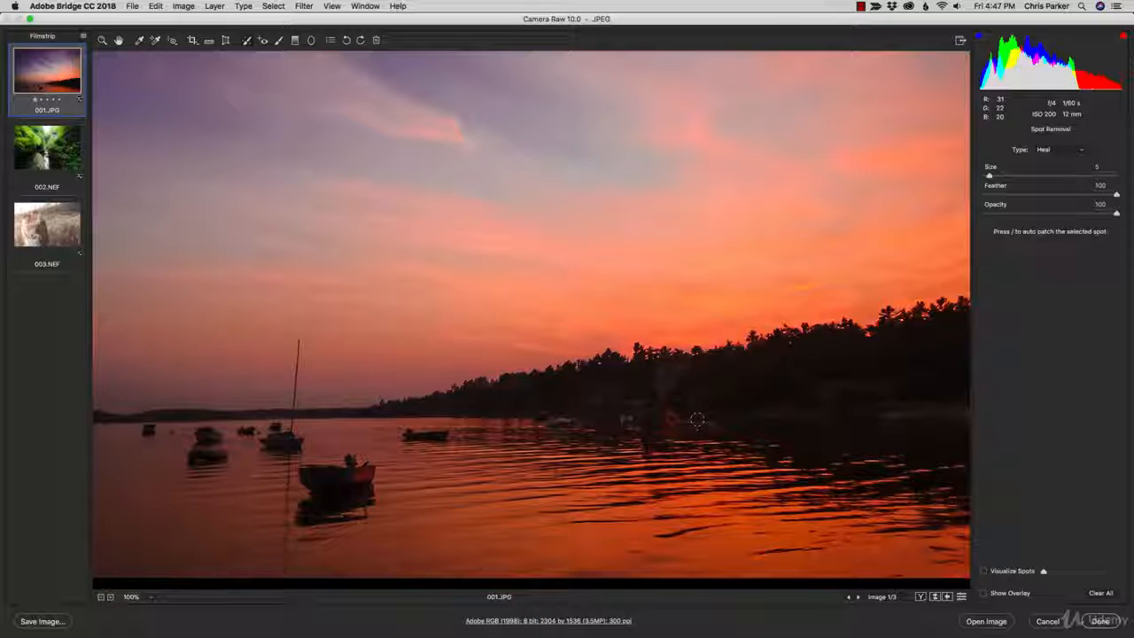
pyautogui.click(102, 597)
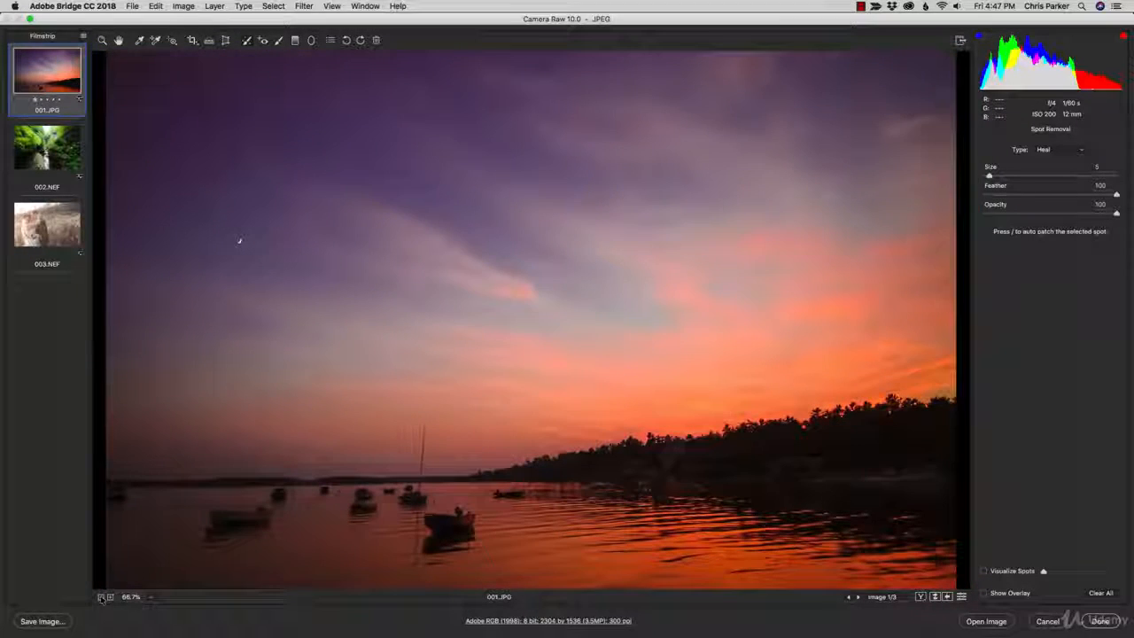